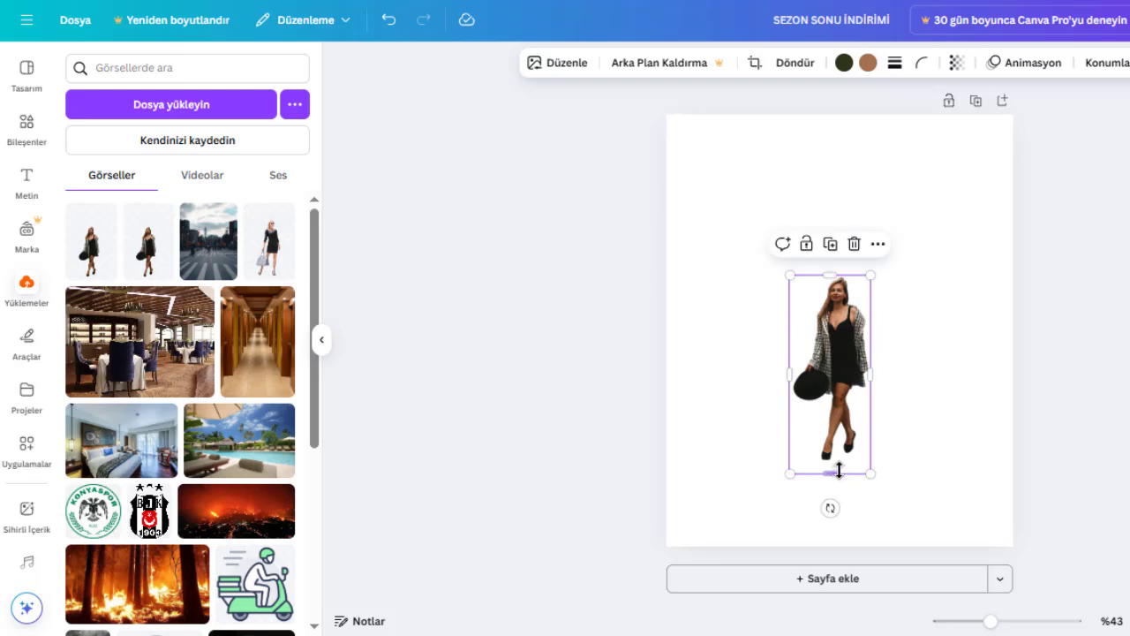
# Enlarge the woman cutout on the page and add the street crosswalk photo from the uploads.
pyautogui.moveTo(830, 473); pyautogui.dragTo(908, 513)
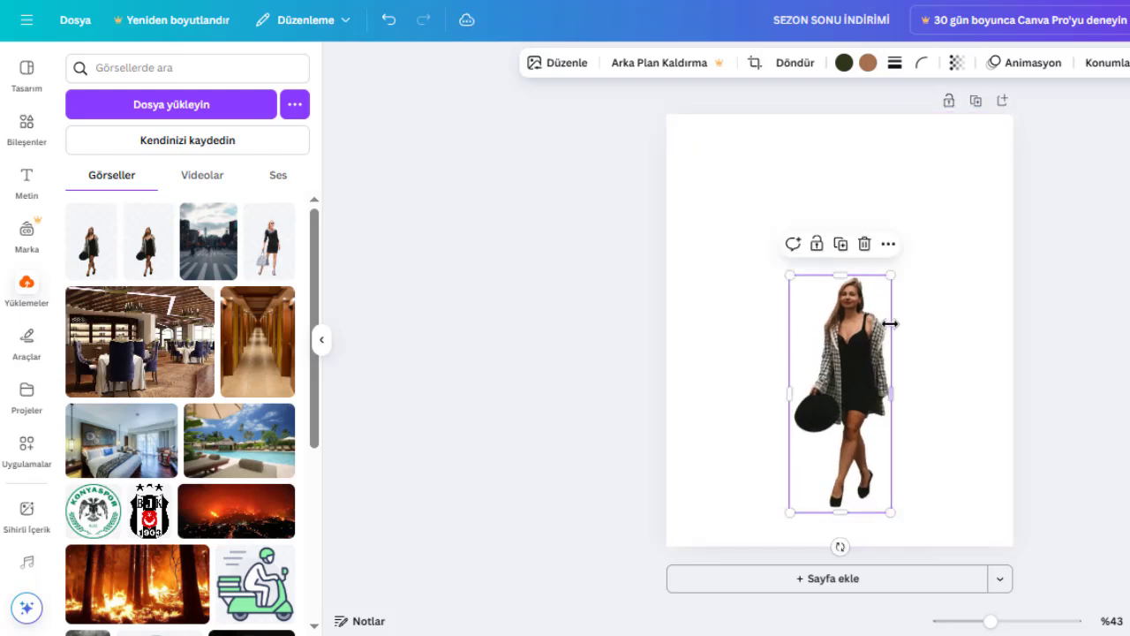
pyautogui.click(23, 131)
pyautogui.click(24, 292)
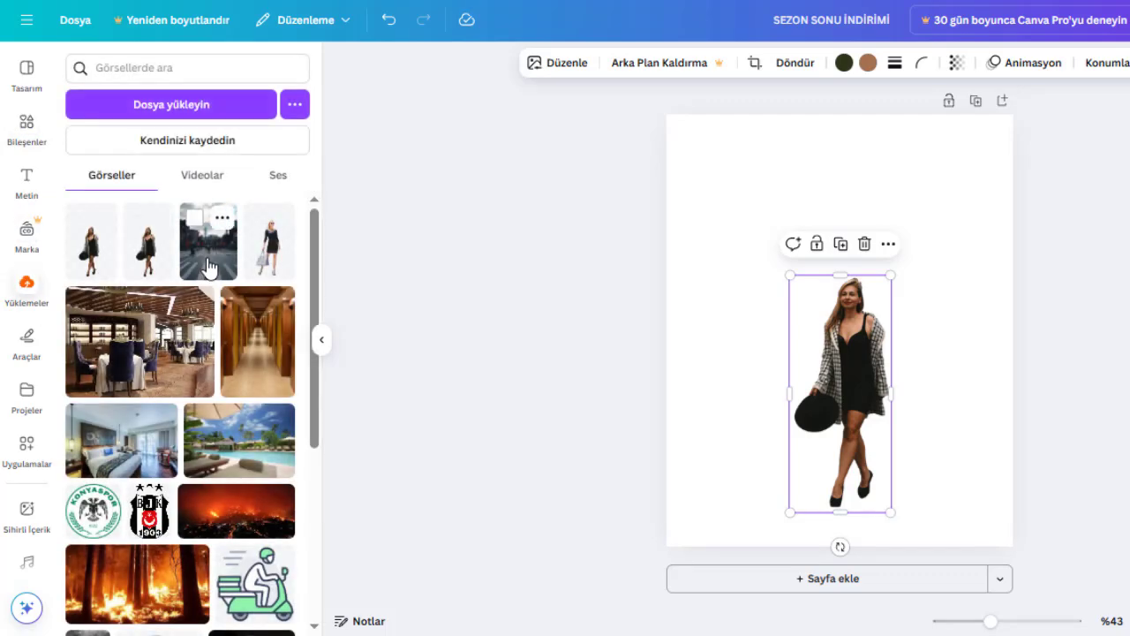
pyautogui.click(208, 265)
# Move the woman cutout's layer above the street photo.
pyautogui.click(26, 131)
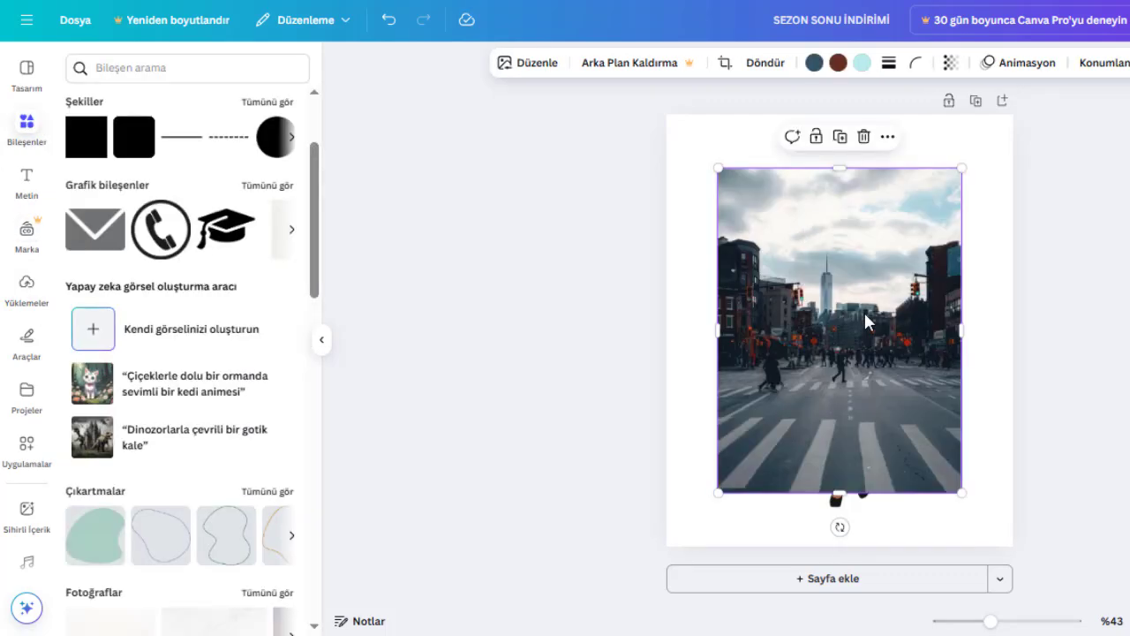
pyautogui.click(1099, 71)
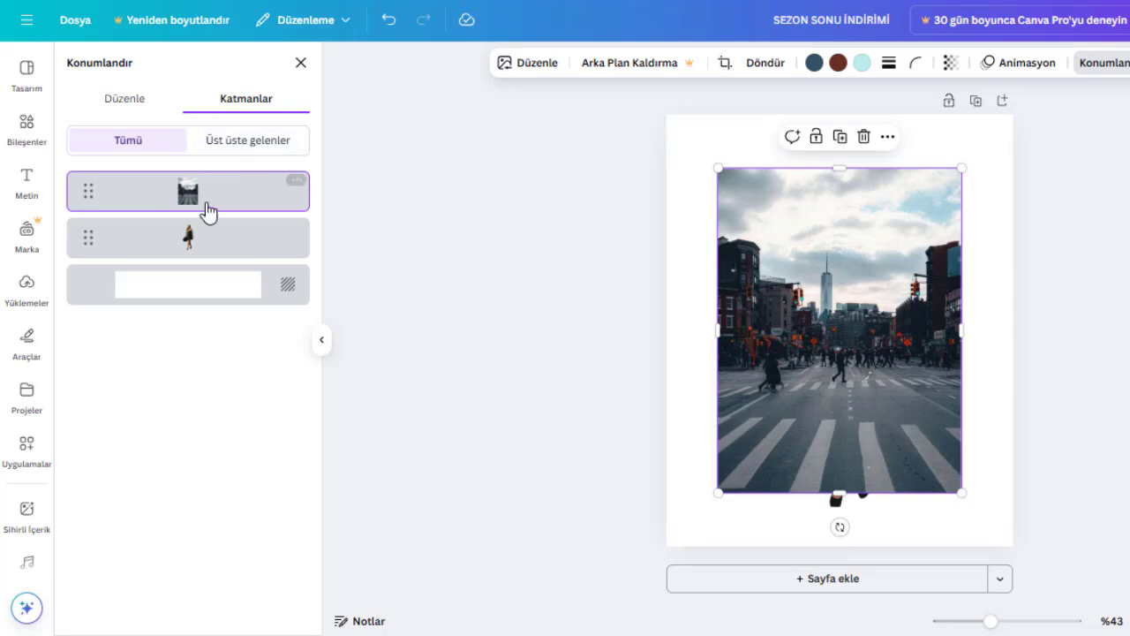
pyautogui.moveTo(212, 261); pyautogui.dragTo(212, 193)
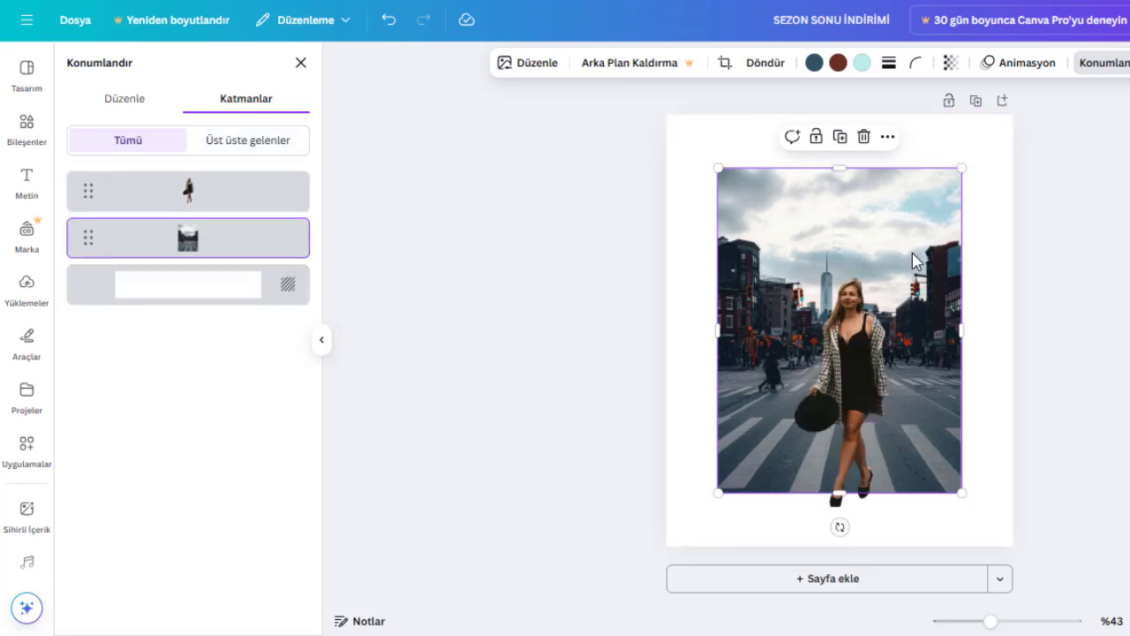
# Add the torn-edge frame from the recently used elements and move it to the page's upper-right corner.
pyautogui.click(26, 122)
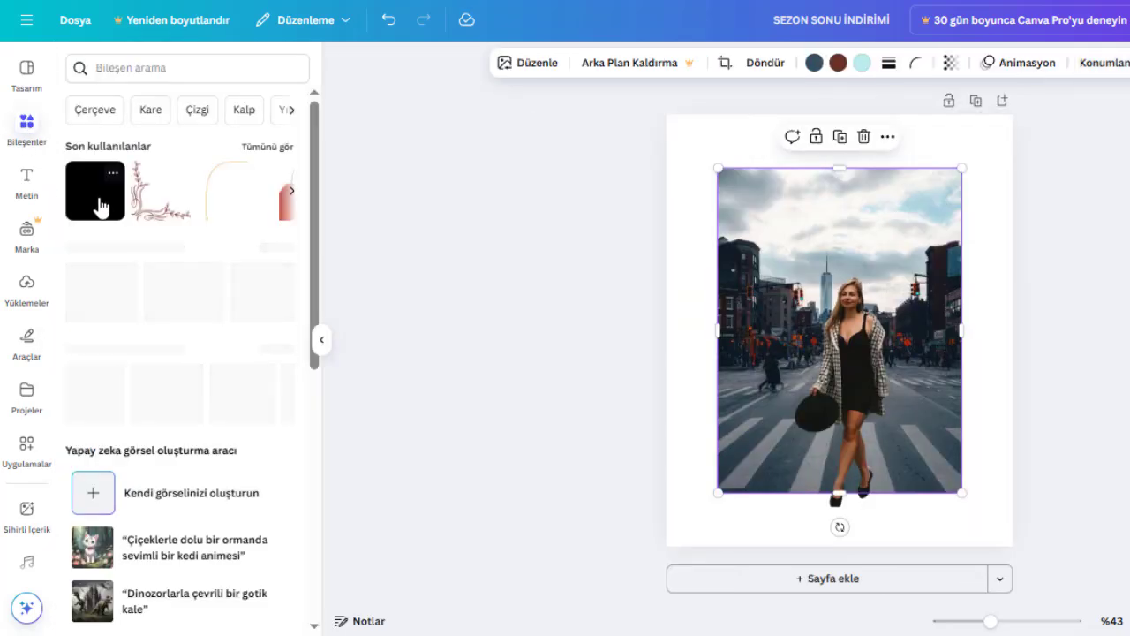
pyautogui.click(265, 144)
pyautogui.click(81, 302)
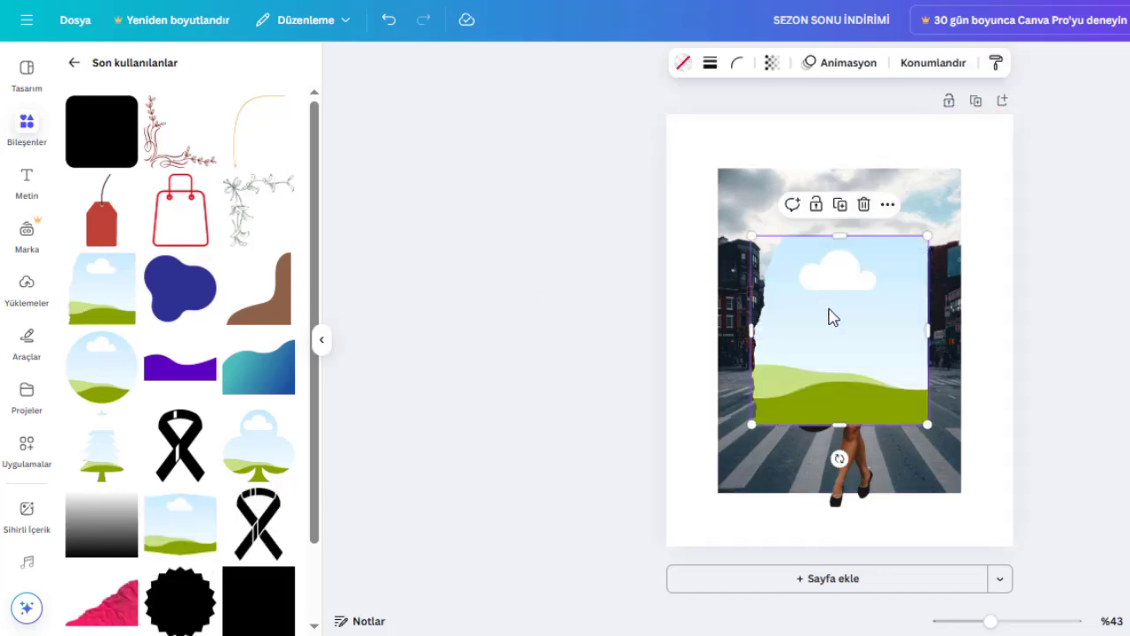
pyautogui.moveTo(825, 336); pyautogui.dragTo(1126, 207)
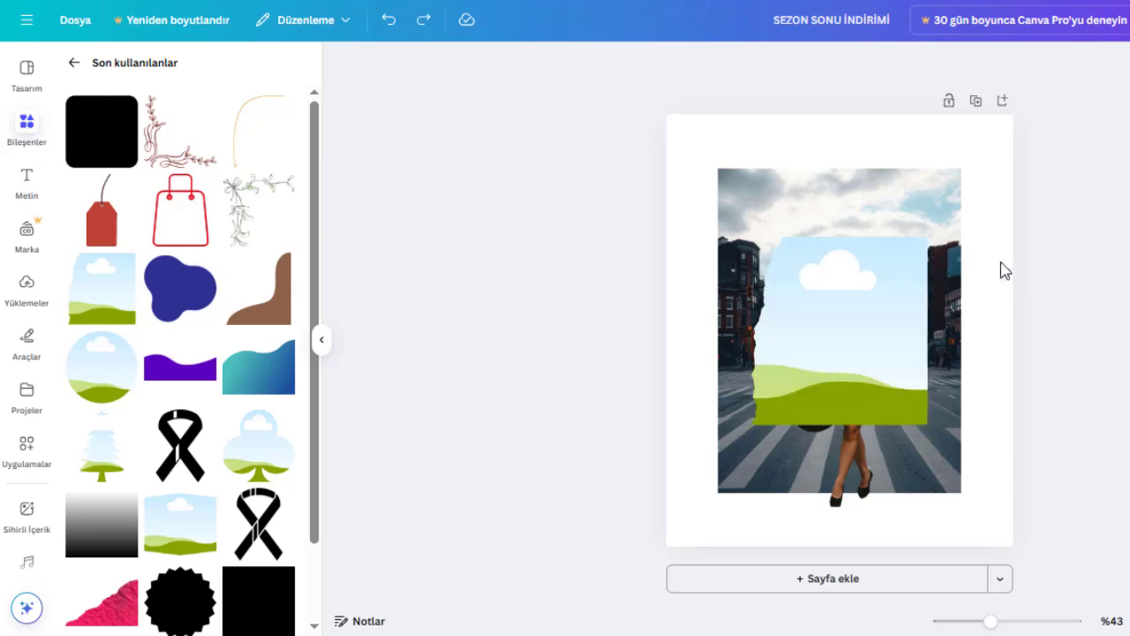
pyautogui.moveTo(842, 290); pyautogui.dragTo(1013, 130)
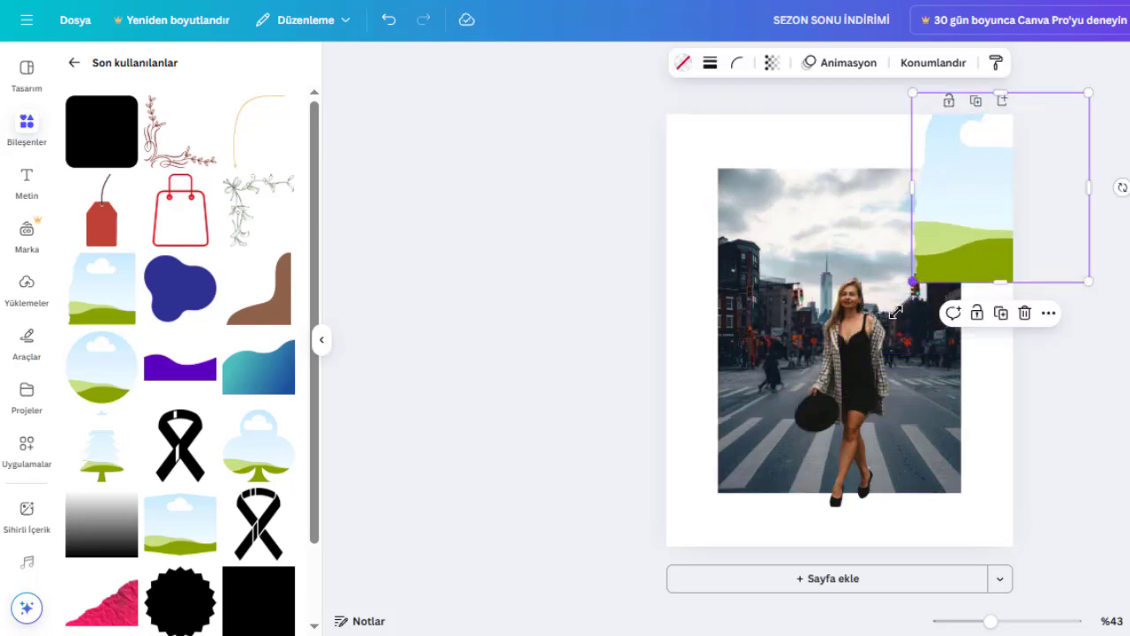
# Enlarge the torn-edge frame to the full page height and shift it so it covers the page's right half.
pyautogui.moveTo(895, 313); pyautogui.dragTo(678, 576)
pyautogui.moveTo(686, 526); pyautogui.dragTo(686, 527)
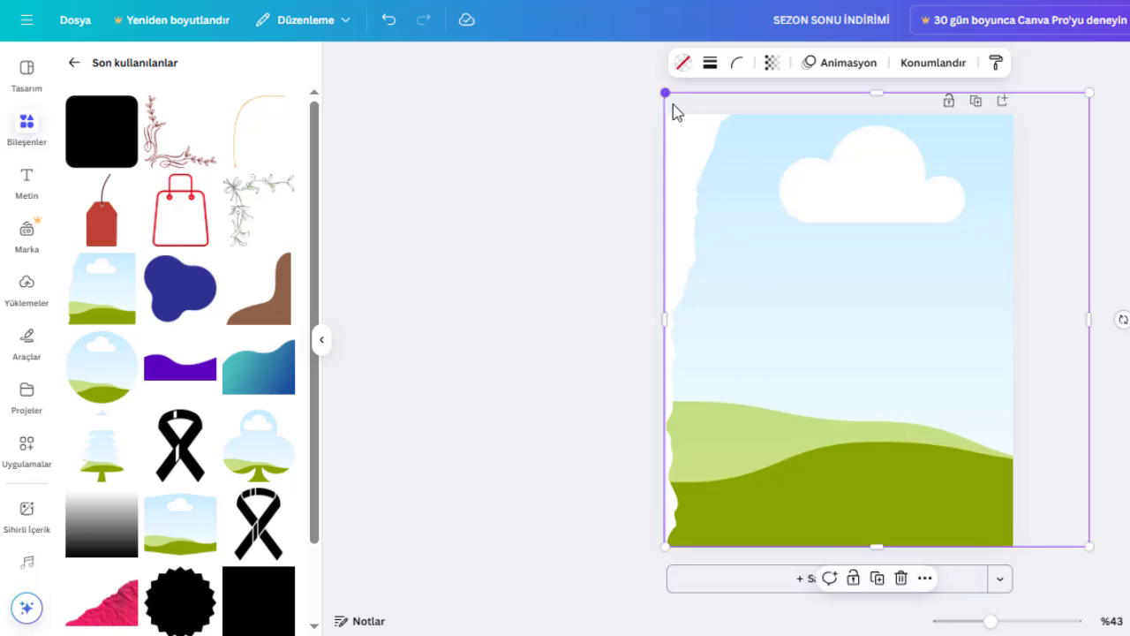
pyautogui.moveTo(675, 110); pyautogui.dragTo(680, 115)
pyautogui.moveTo(821, 203); pyautogui.dragTo(957, 204)
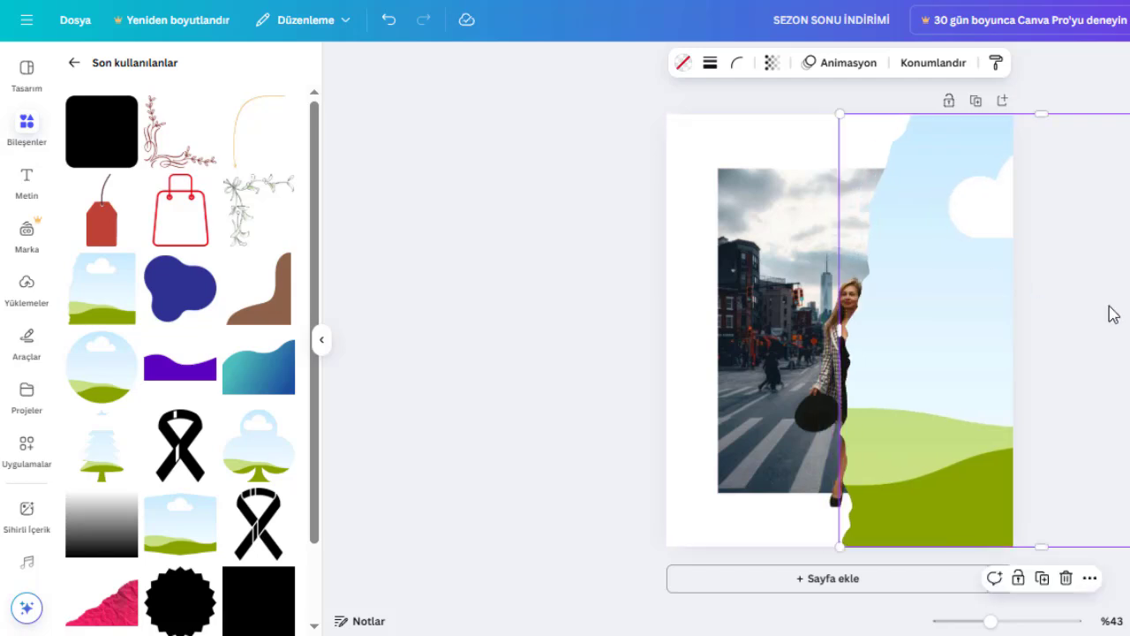
# Place the street photo inside the torn-edge frame and enlarge it within the crop to show the crosswalk.
pyautogui.moveTo(825, 202); pyautogui.dragTo(975, 234)
pyautogui.doubleClick(961, 269)
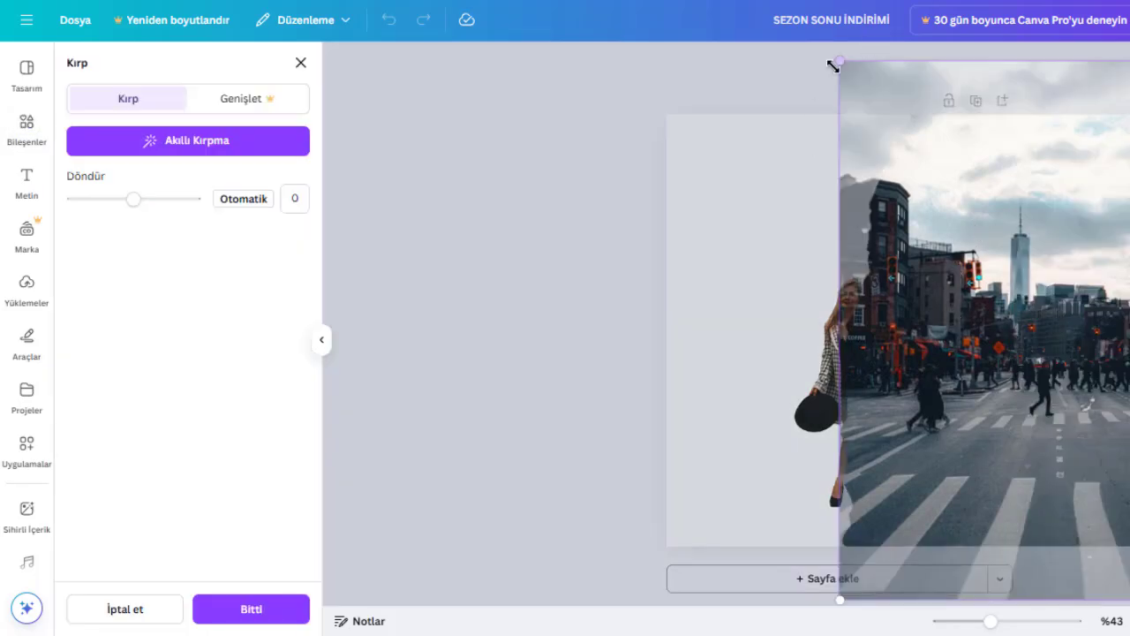
pyautogui.moveTo(833, 66); pyautogui.dragTo(728, 111)
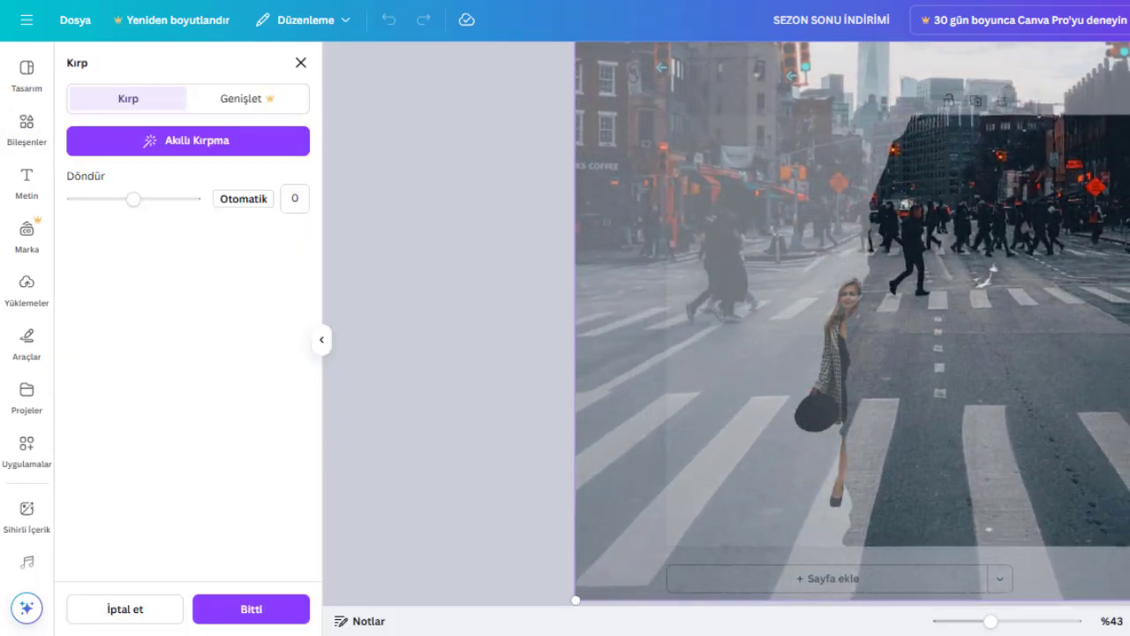
pyautogui.click(434, 334)
# Bring the woman cutout in front of the framed street photo and enlarge it on the white area beside the torn edge.
pyautogui.click(833, 331)
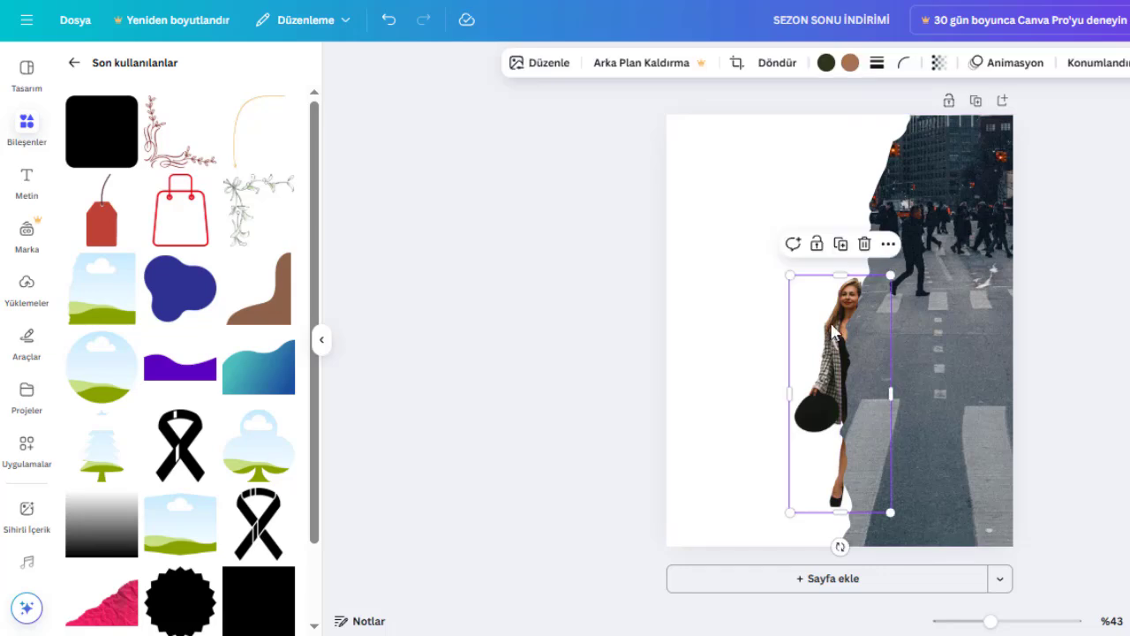
pyautogui.click(1098, 66)
pyautogui.moveTo(212, 244); pyautogui.dragTo(192, 189)
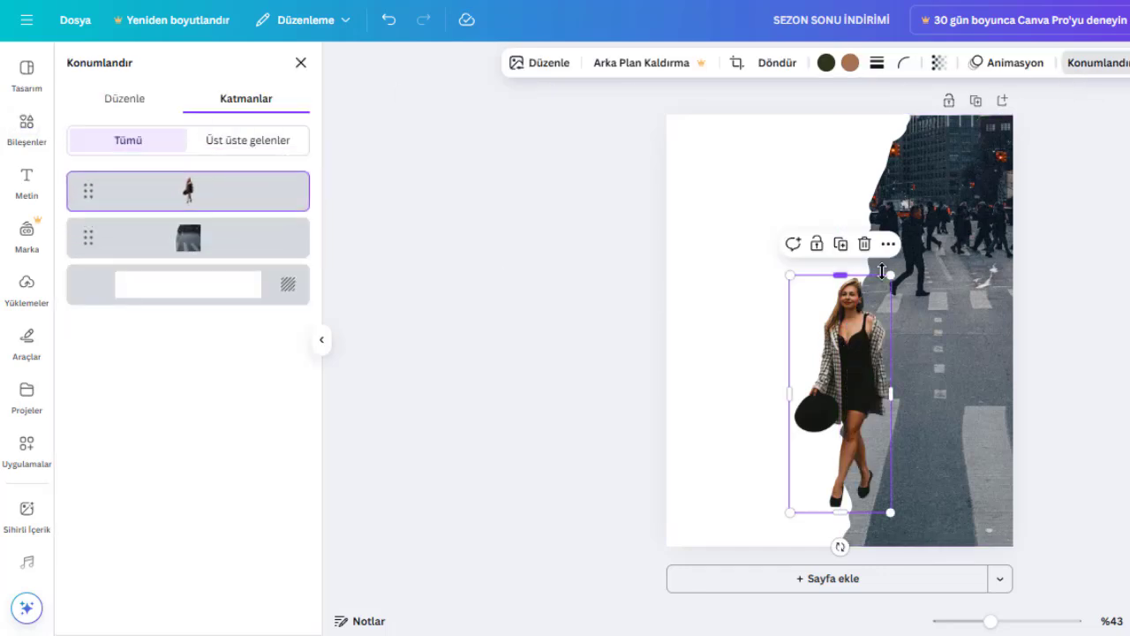
pyautogui.moveTo(904, 256); pyautogui.dragTo(938, 180)
pyautogui.moveTo(889, 310); pyautogui.dragTo(764, 320)
# Lock the framed street photo and move the woman cutout over its torn edge near the page's center.
pyautogui.click(983, 475)
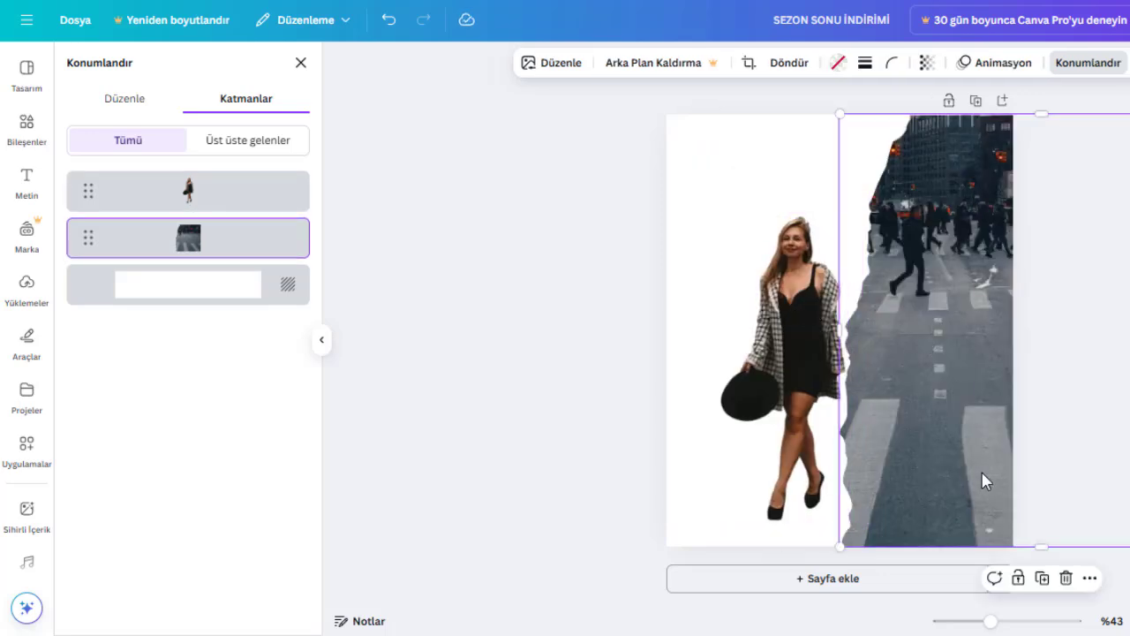
pyautogui.click(1017, 580)
pyautogui.moveTo(797, 355); pyautogui.dragTo(856, 346)
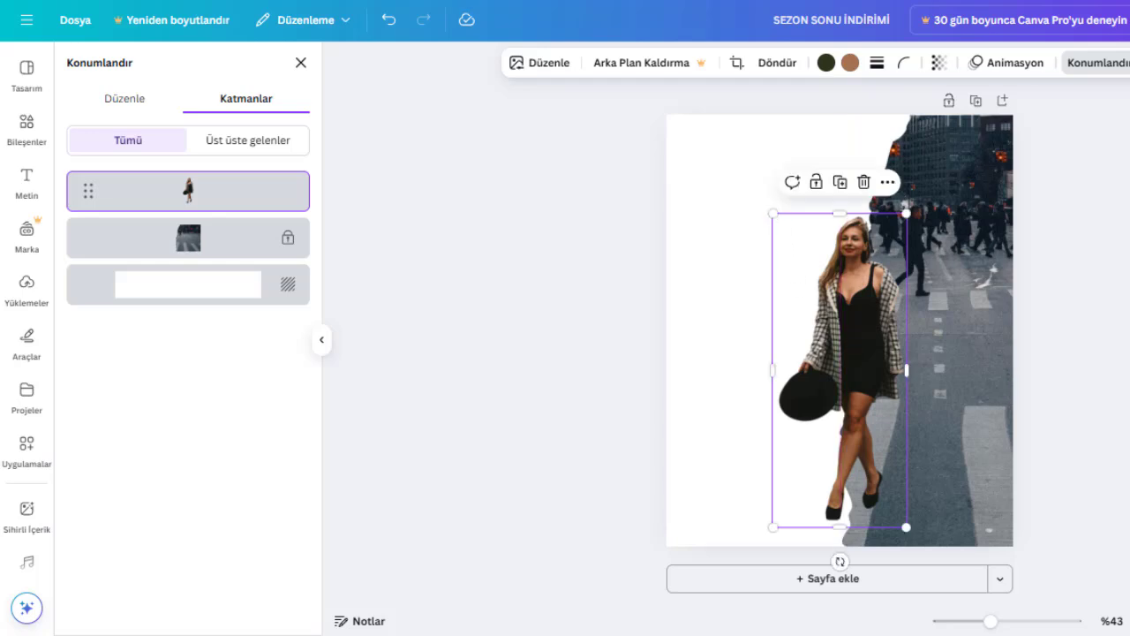
# Apply the Taslak (outline) shadow effect to the woman cutout.
pyautogui.click(1114, 62)
pyautogui.click(1082, 342)
pyautogui.click(892, 339)
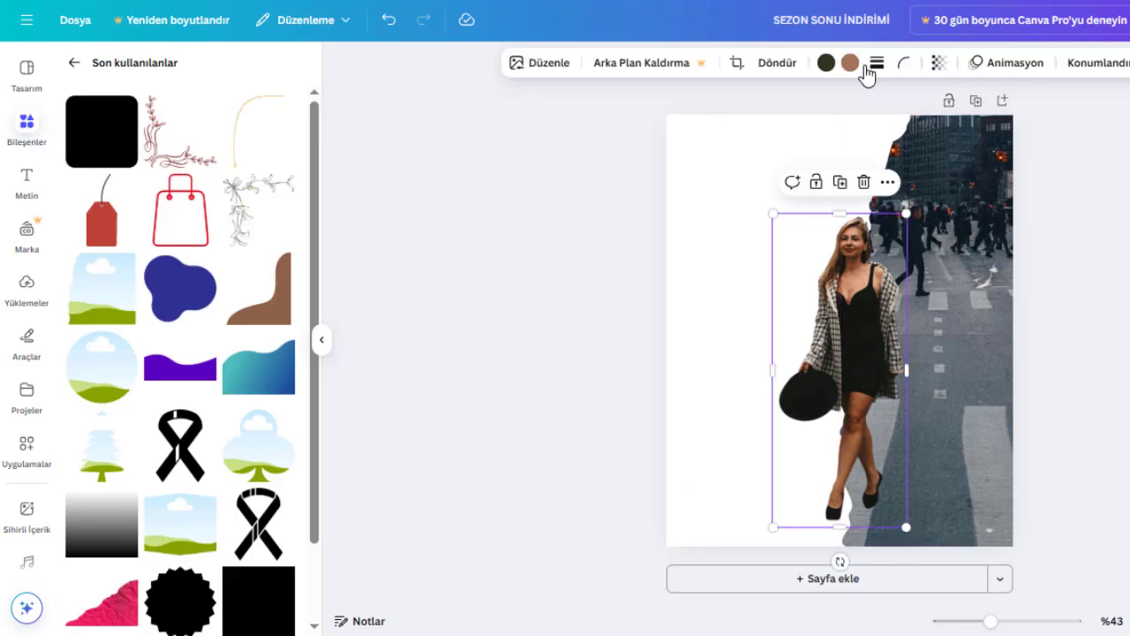
pyautogui.click(558, 67)
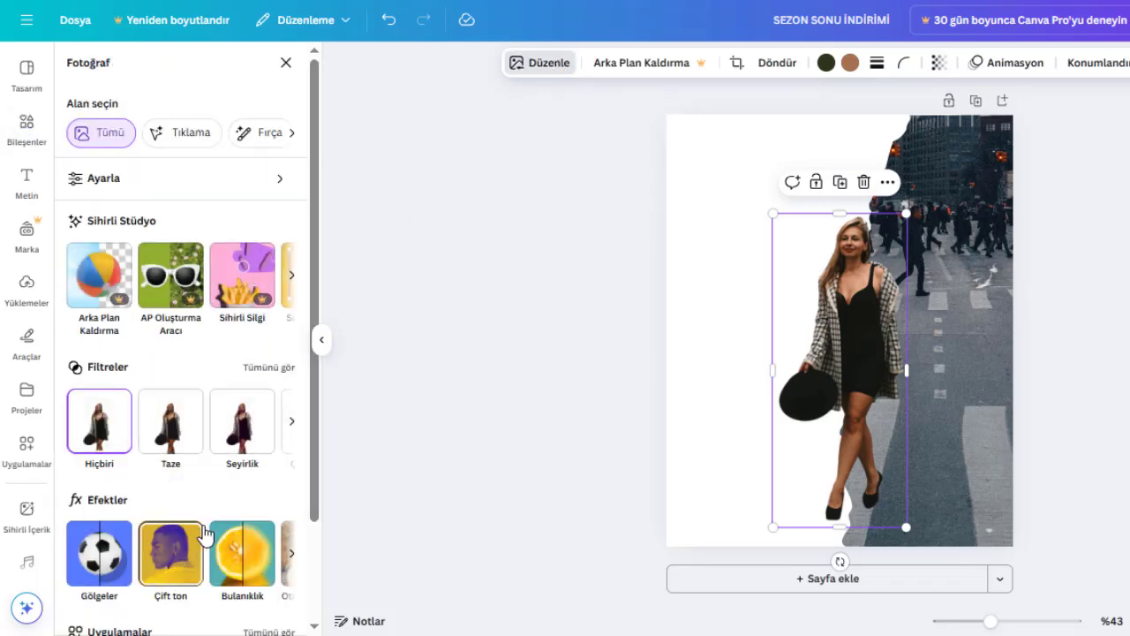
pyautogui.scroll(-2, 205, 534)
pyautogui.click(99, 431)
pyautogui.click(285, 227)
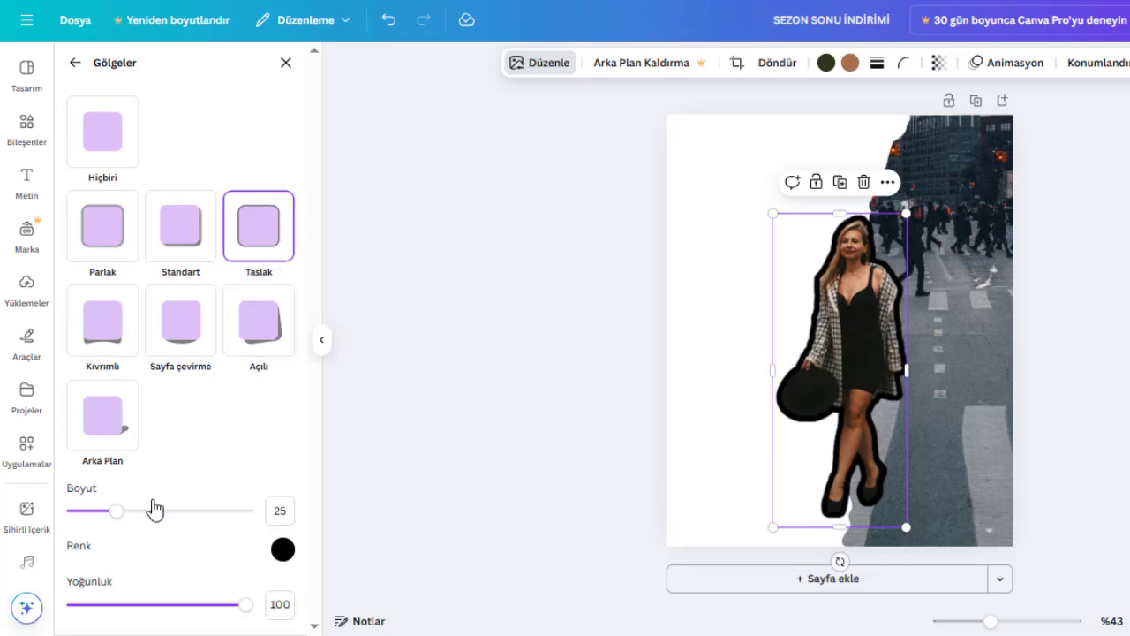
# Set the woman cutout's outline color to white #FFFFFF and its size to 11.
pyautogui.click(282, 550)
pyautogui.moveTo(299, 446); pyautogui.dragTo(262, 361)
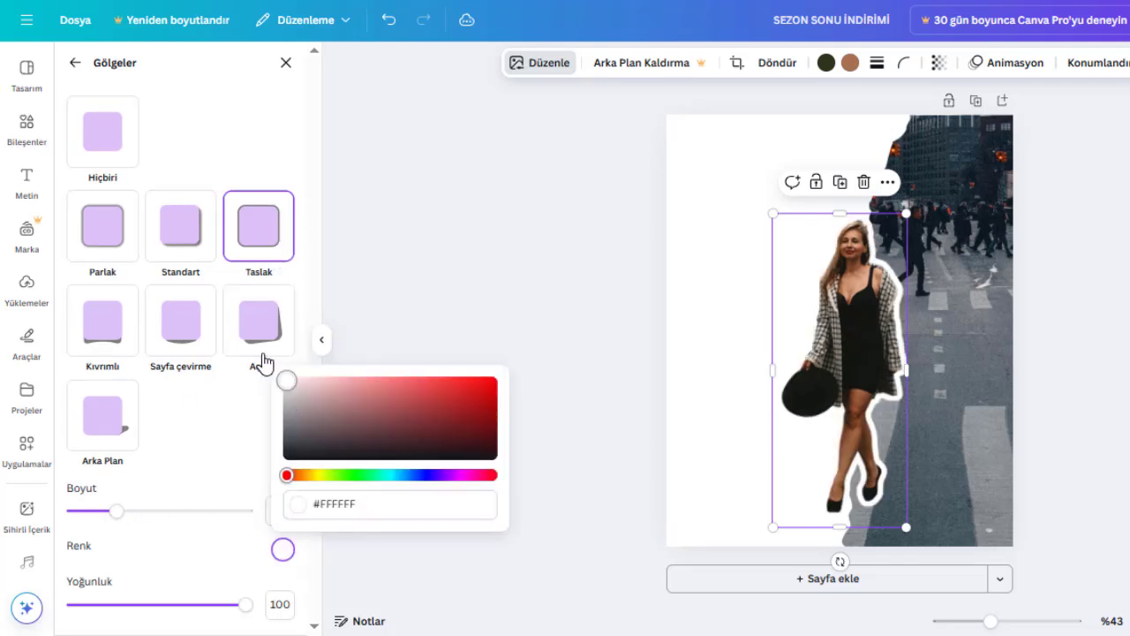
pyautogui.moveTo(116, 512); pyautogui.dragTo(95, 521)
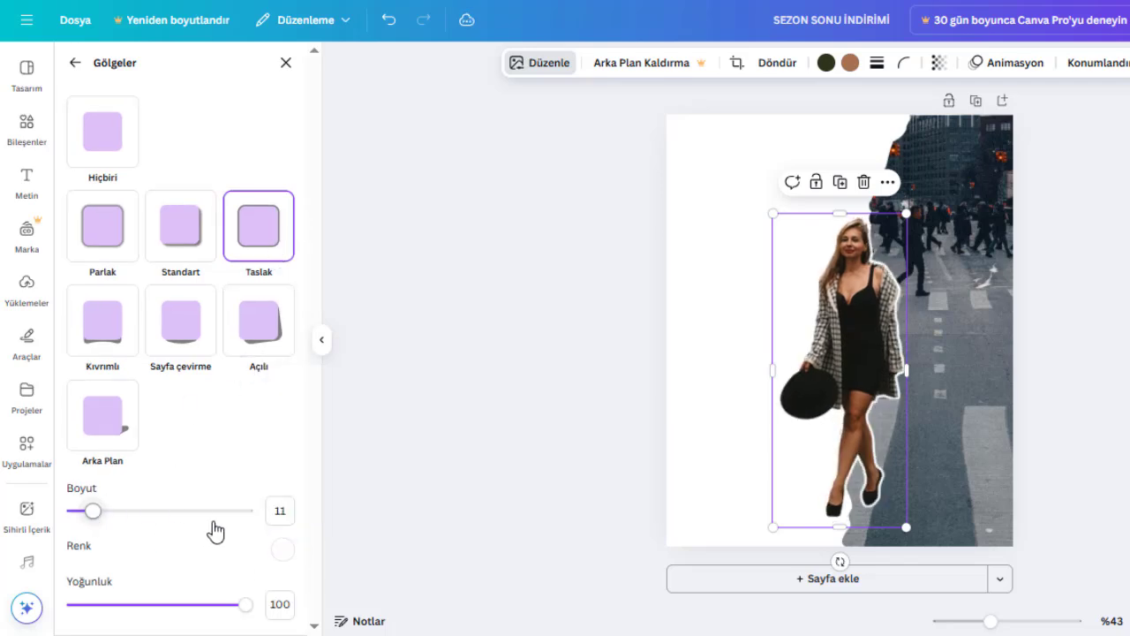
pyautogui.click(27, 124)
pyautogui.press('Escape')
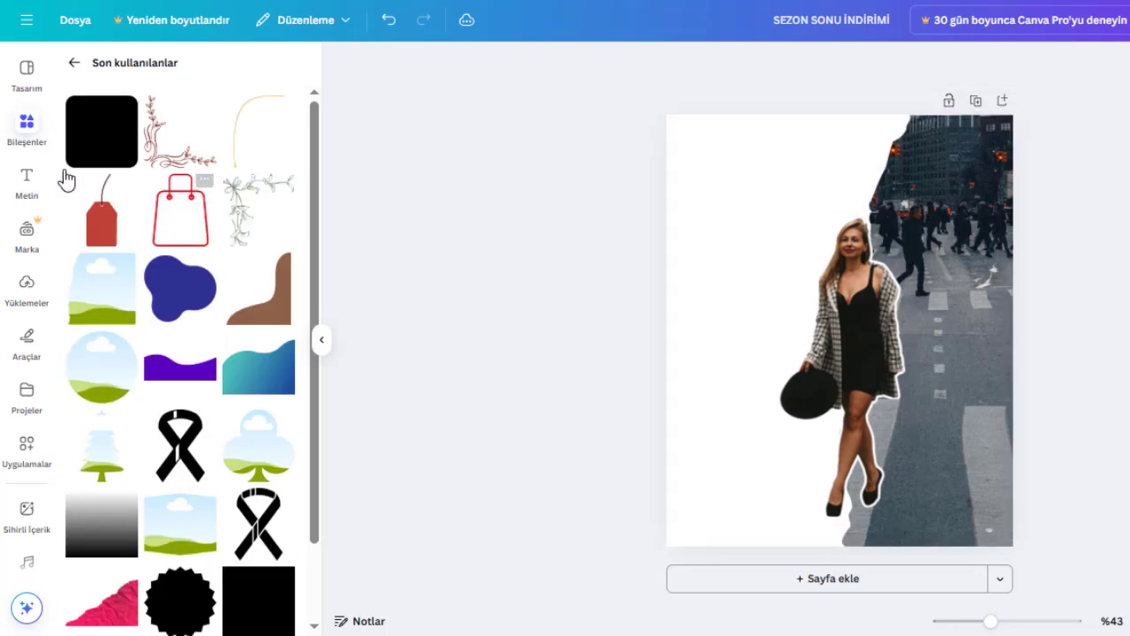
# Add a heading reading "SEZON SONU İNDİRİMİ" and place it in the white area at the page's upper left.
pyautogui.click(73, 64)
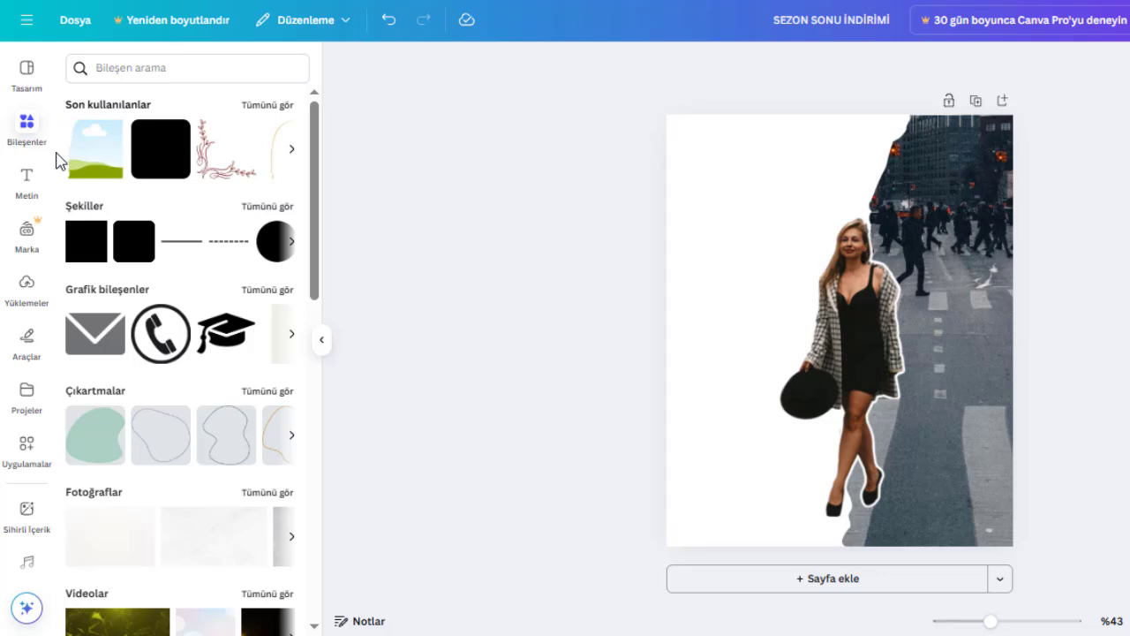
pyautogui.click(28, 196)
pyautogui.click(163, 281)
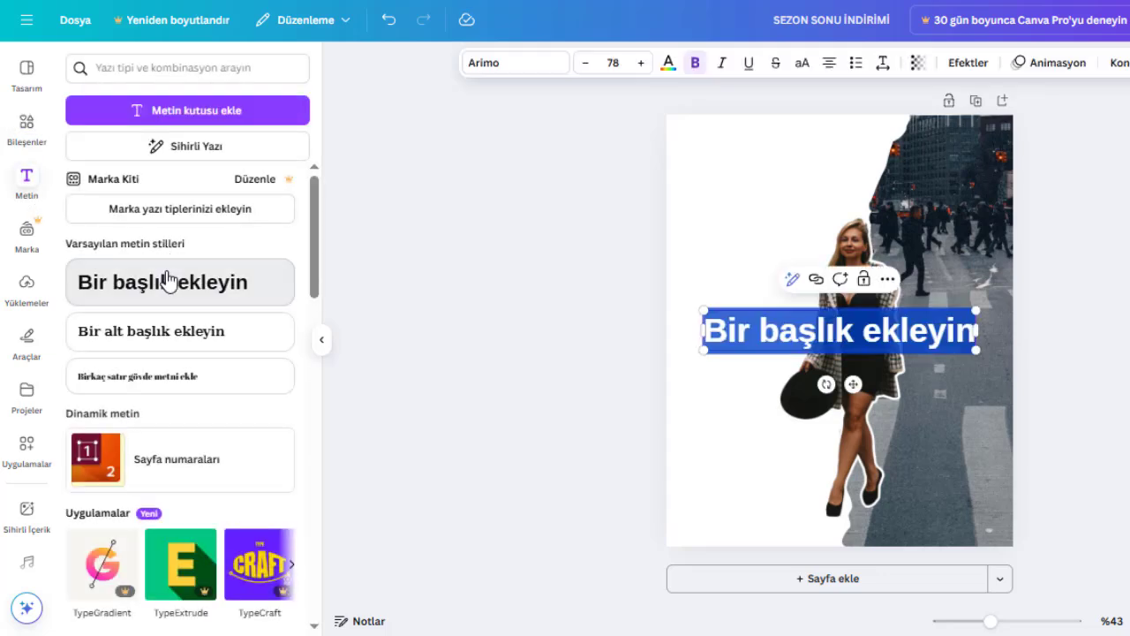
pyautogui.write('SEZON')
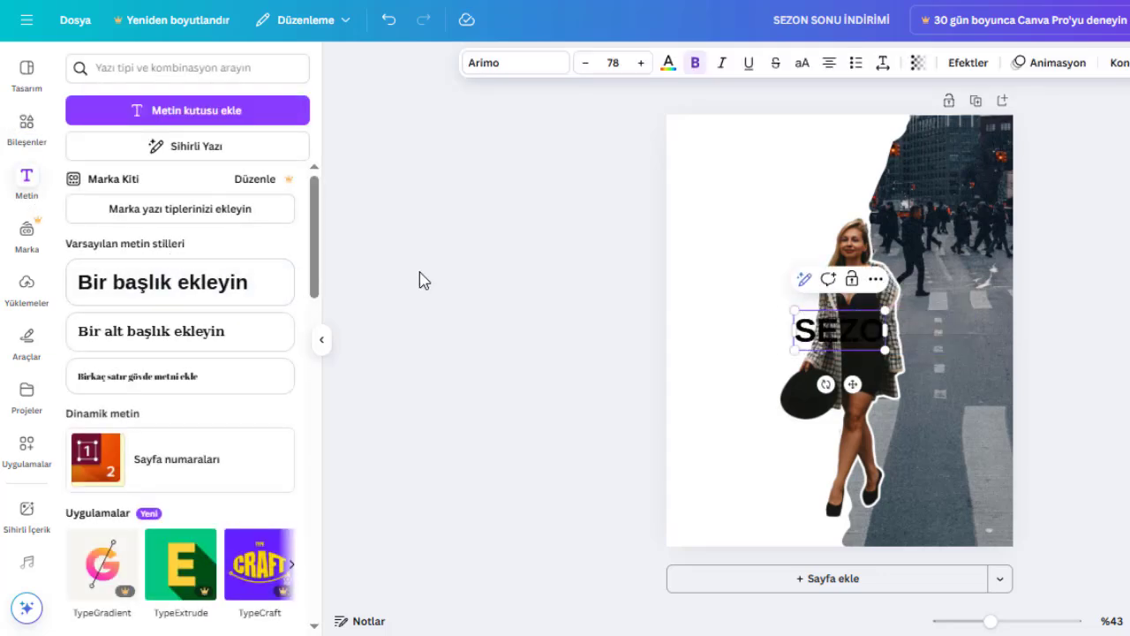
pyautogui.write(' SONU')
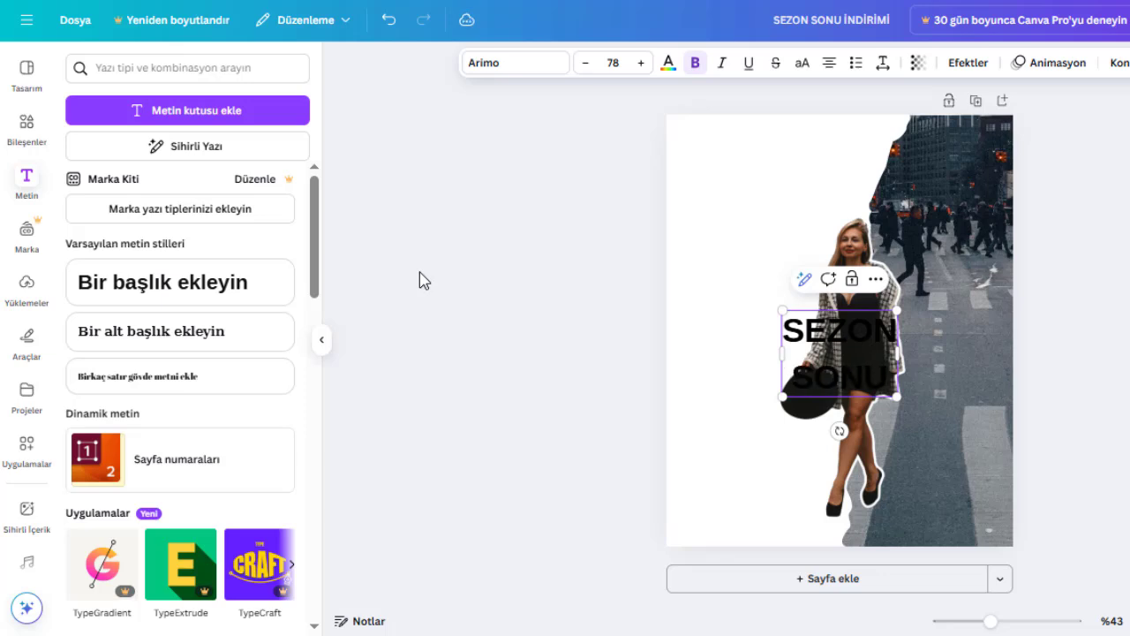
pyautogui.write(' İNDİRİMİ')
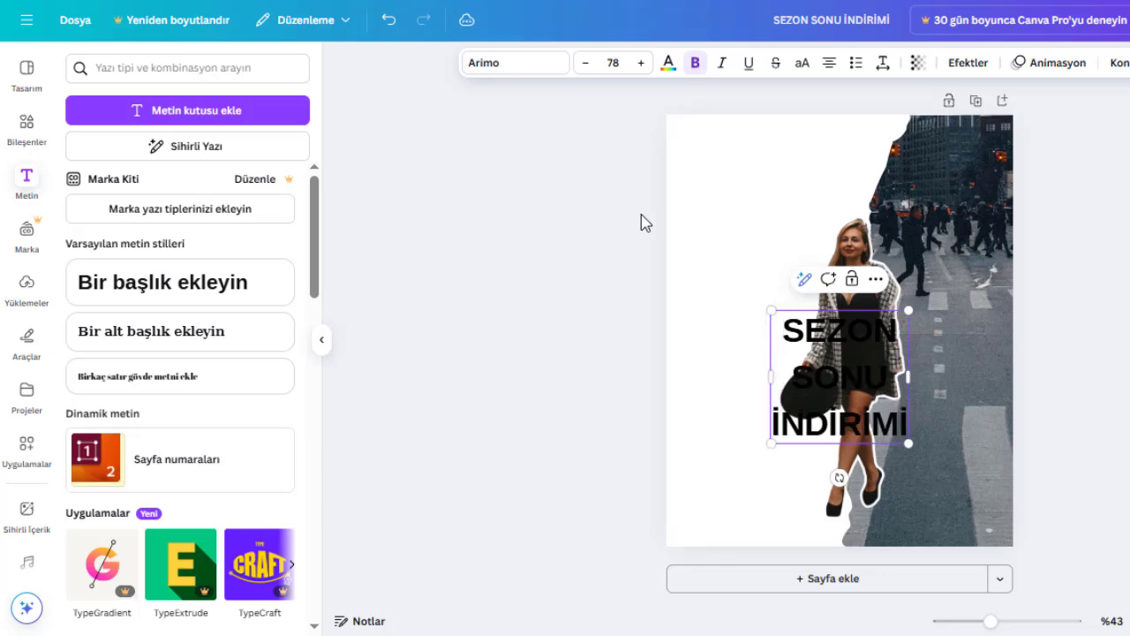
pyautogui.moveTo(880, 390); pyautogui.dragTo(804, 228)
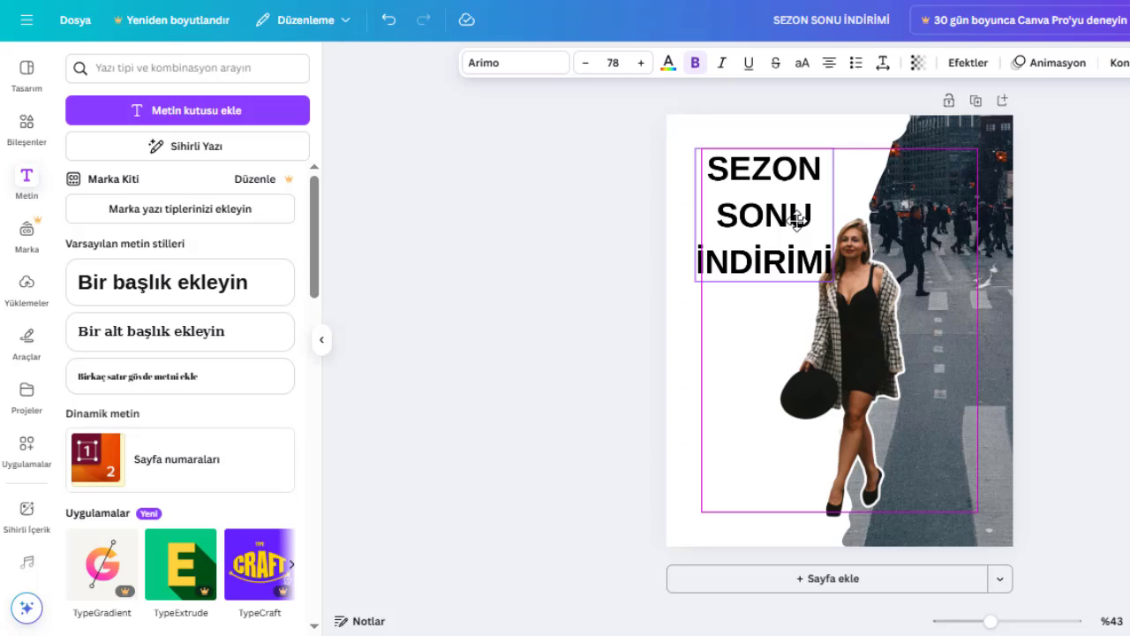
# Left-align the heading text and tighten its line spacing.
pyautogui.click(828, 65)
pyautogui.click(883, 64)
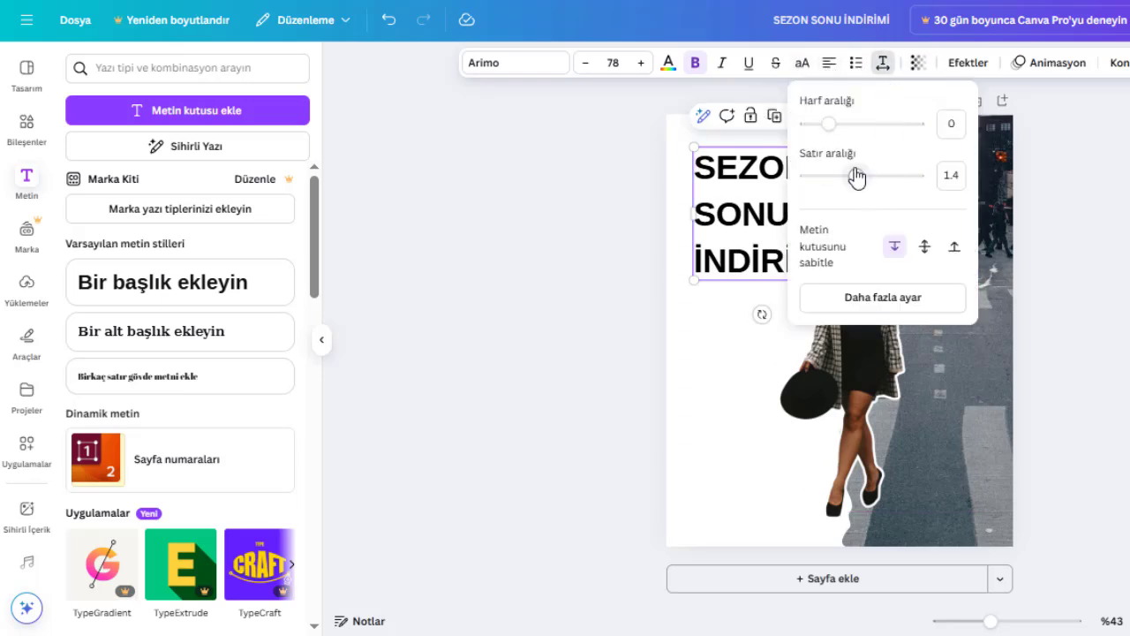
pyautogui.moveTo(857, 177); pyautogui.dragTo(795, 203)
pyautogui.click(994, 221)
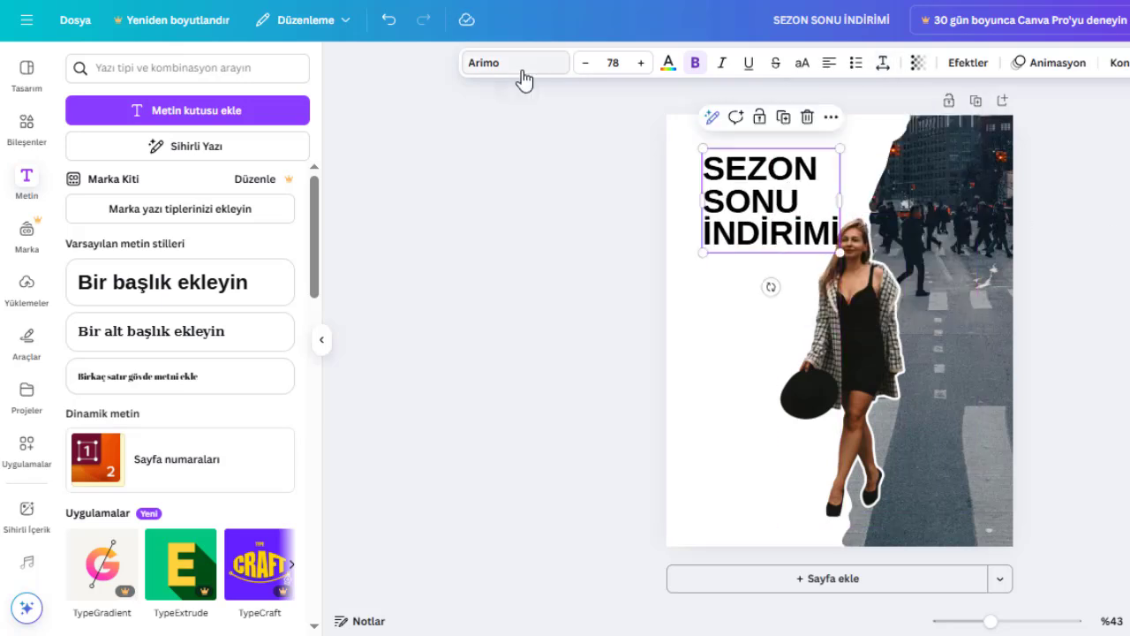
# Change the heading's font to Bebas Neue and enlarge the text to size 94.
pyautogui.click(519, 64)
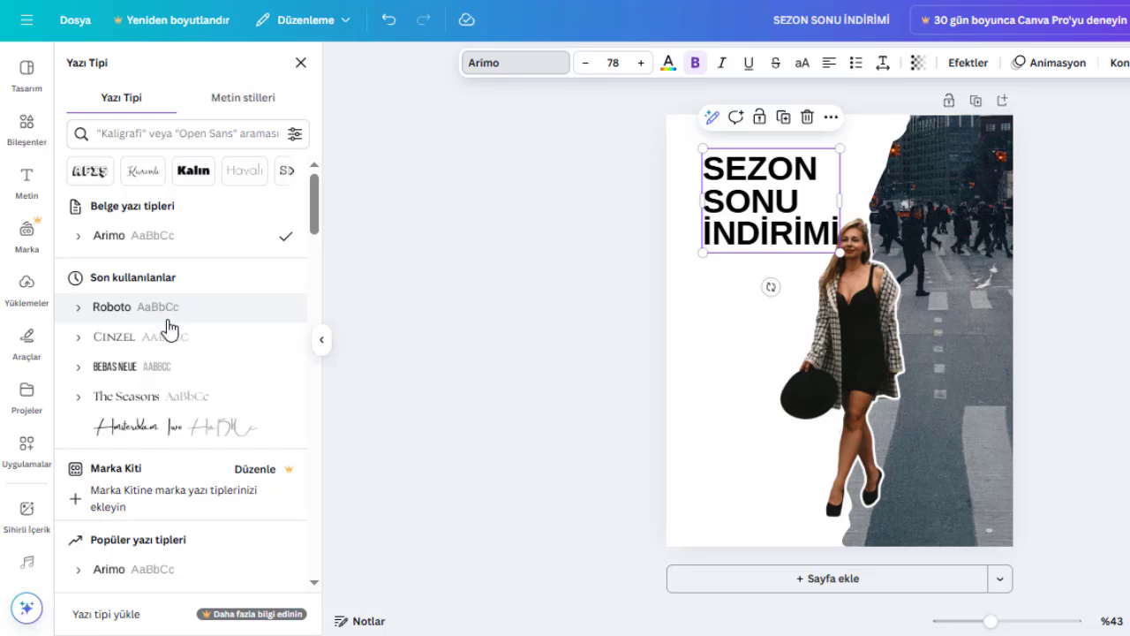
pyautogui.click(147, 366)
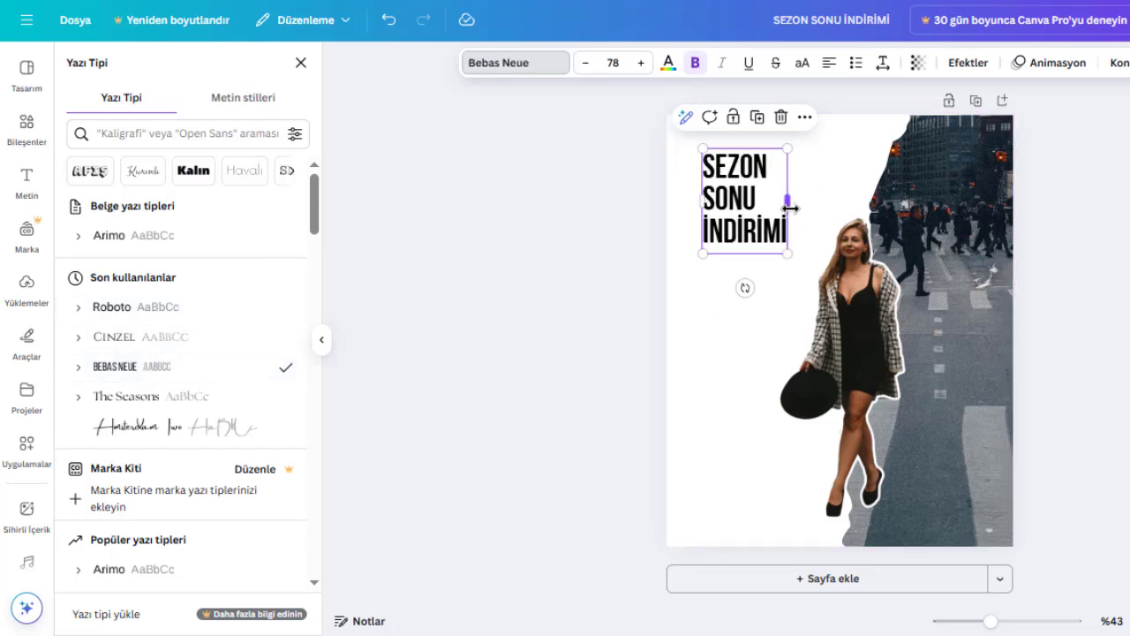
pyautogui.moveTo(786, 253); pyautogui.dragTo(832, 260)
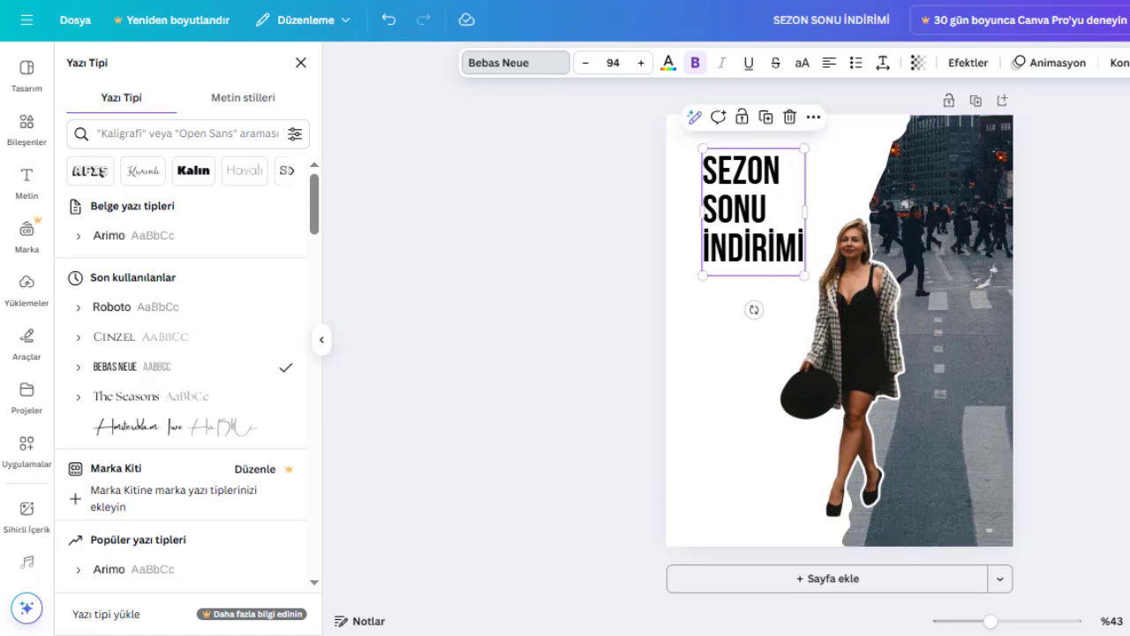
pyautogui.click(301, 63)
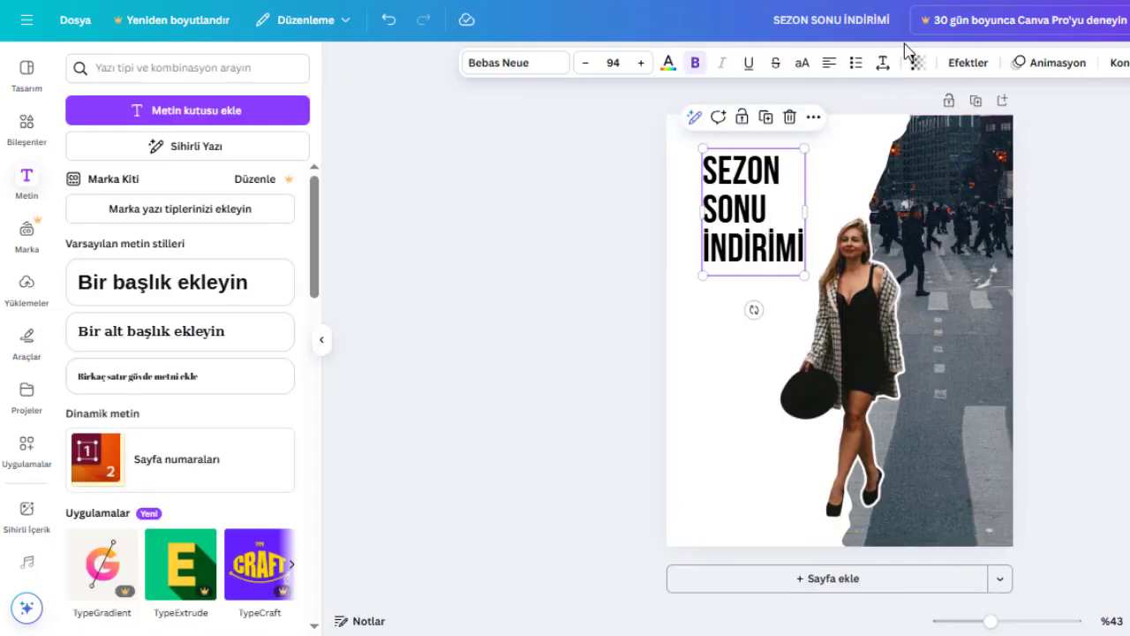
# Set the heading's letter spacing to 89 and scale the heading down to size 79,6, clear of the woman cutout.
pyautogui.click(881, 63)
pyautogui.moveTo(827, 121); pyautogui.dragTo(835, 122)
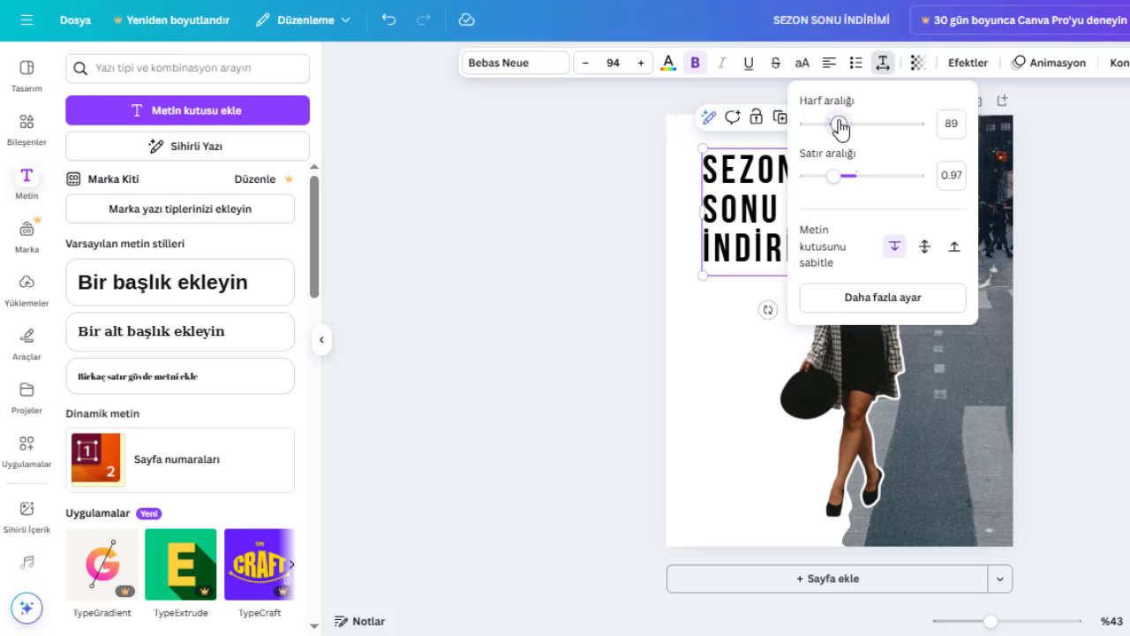
pyautogui.click(1128, 268)
pyautogui.click(765, 249)
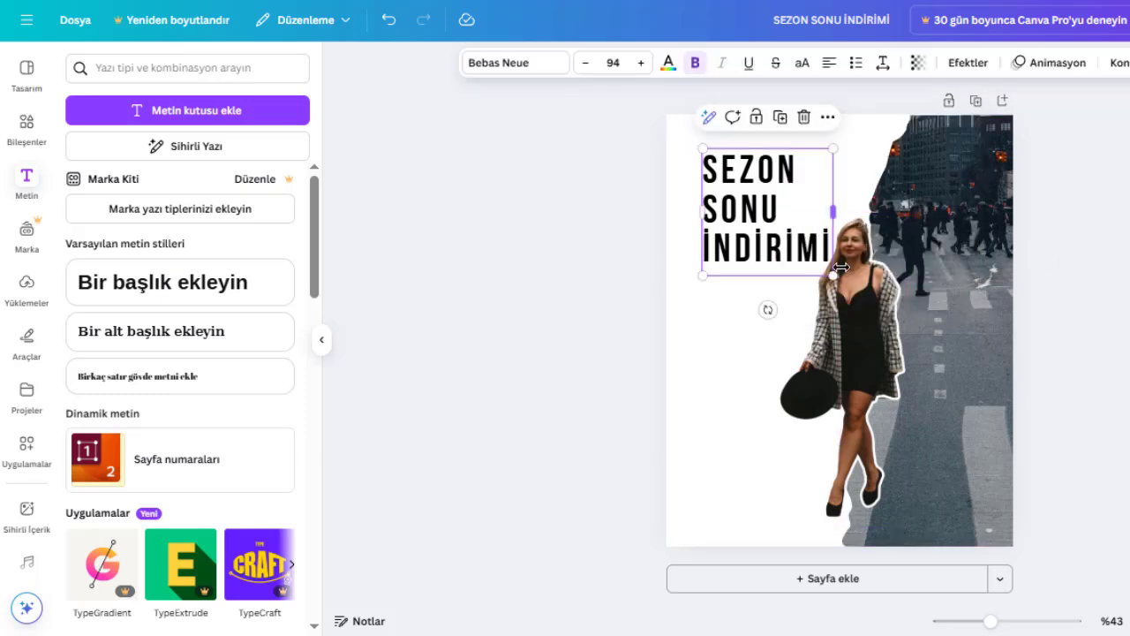
pyautogui.moveTo(834, 277); pyautogui.dragTo(813, 256)
pyautogui.moveTo(769, 219); pyautogui.dragTo(767, 219)
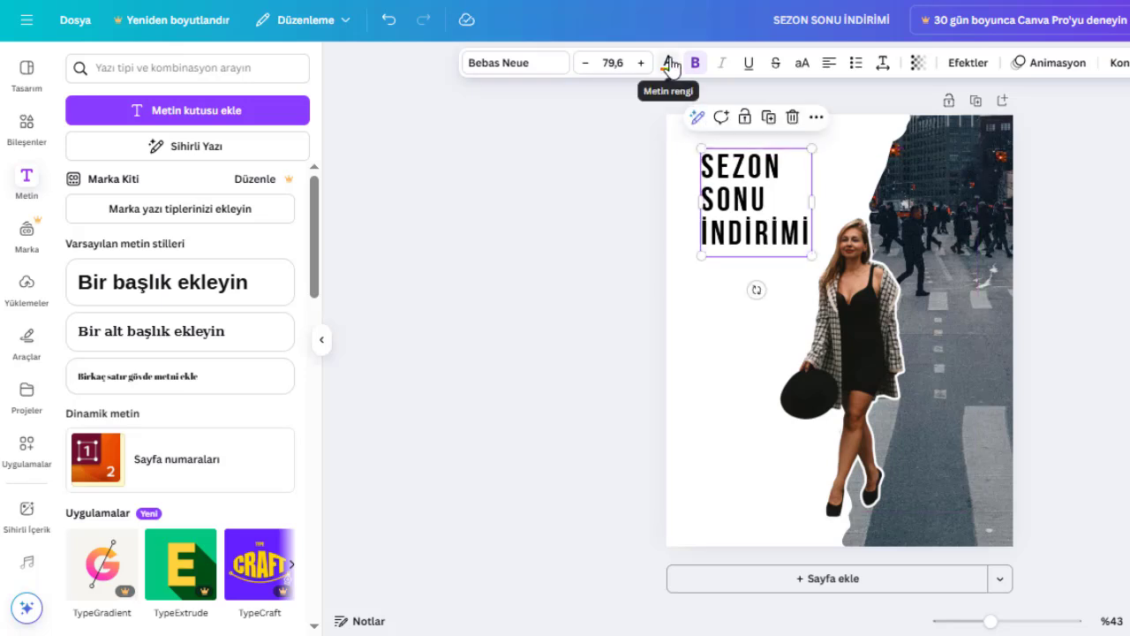
# Recolor the "SEZON SONU İNDİRİMİ" heading with the light tan sampled from the woman's photo.
pyautogui.click(668, 63)
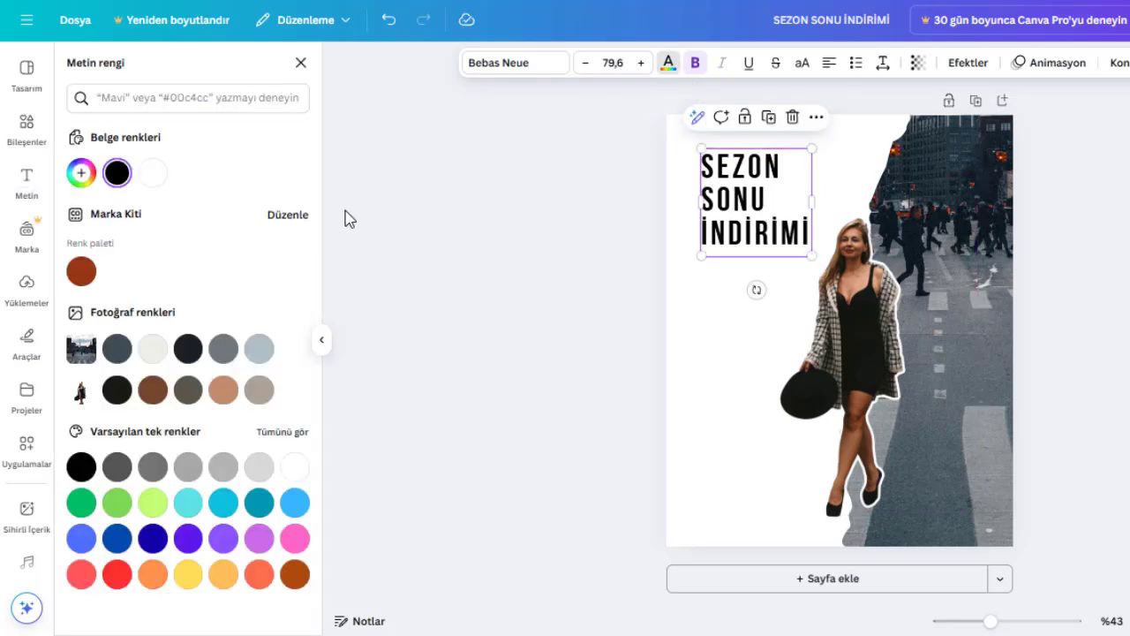
pyautogui.click(150, 393)
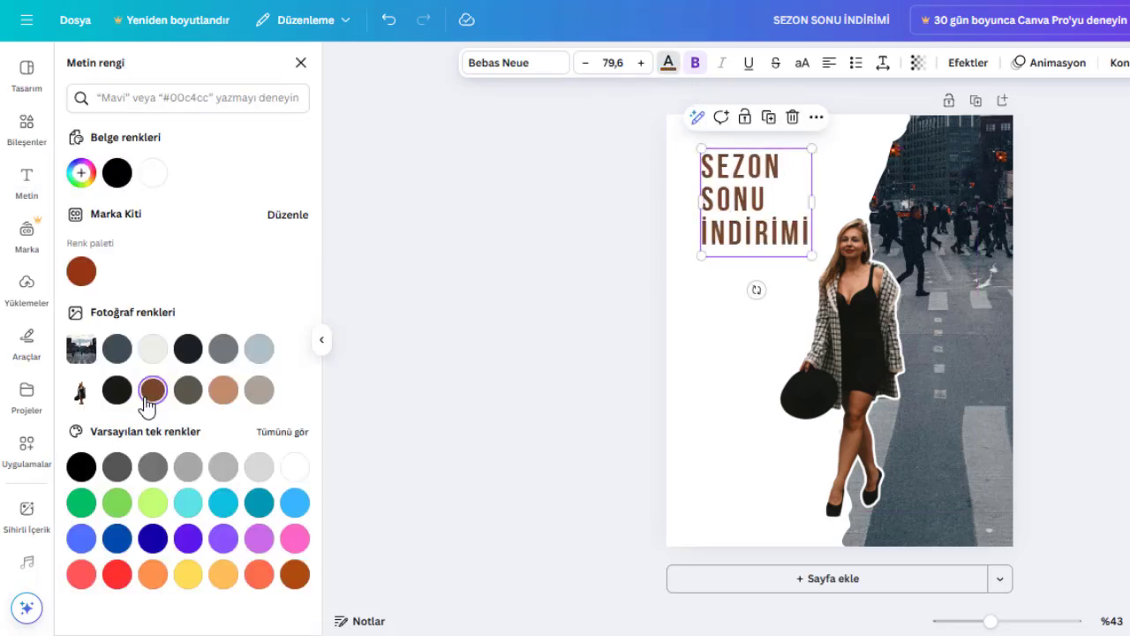
pyautogui.click(223, 396)
pyautogui.click(1113, 259)
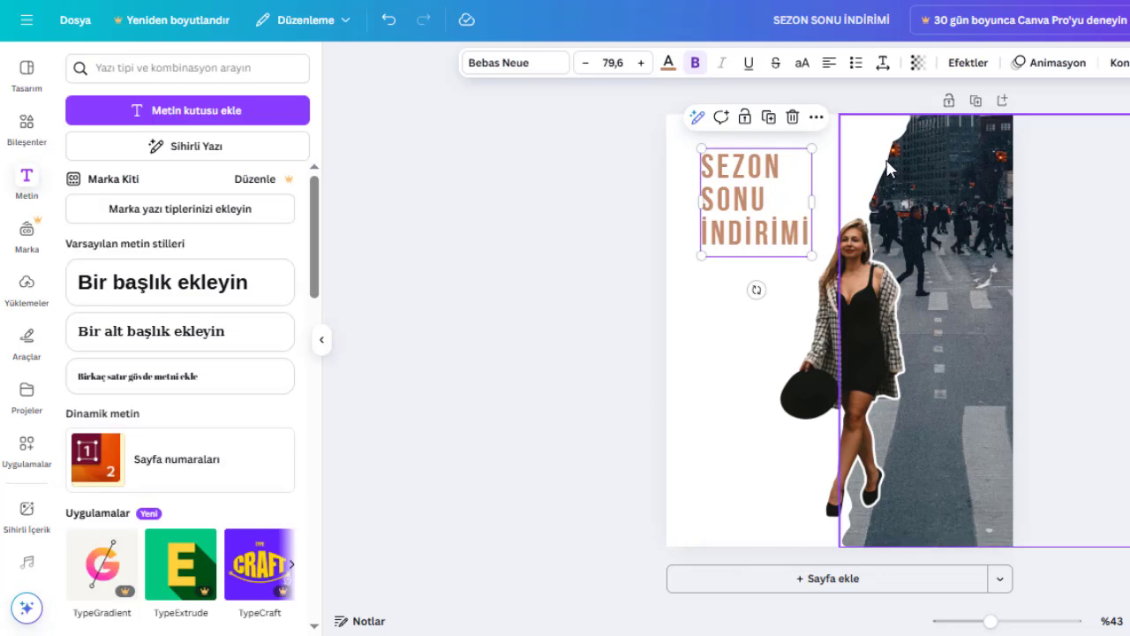
# Change the page background to the off-white color sampled from the street photo.
pyautogui.click(822, 144)
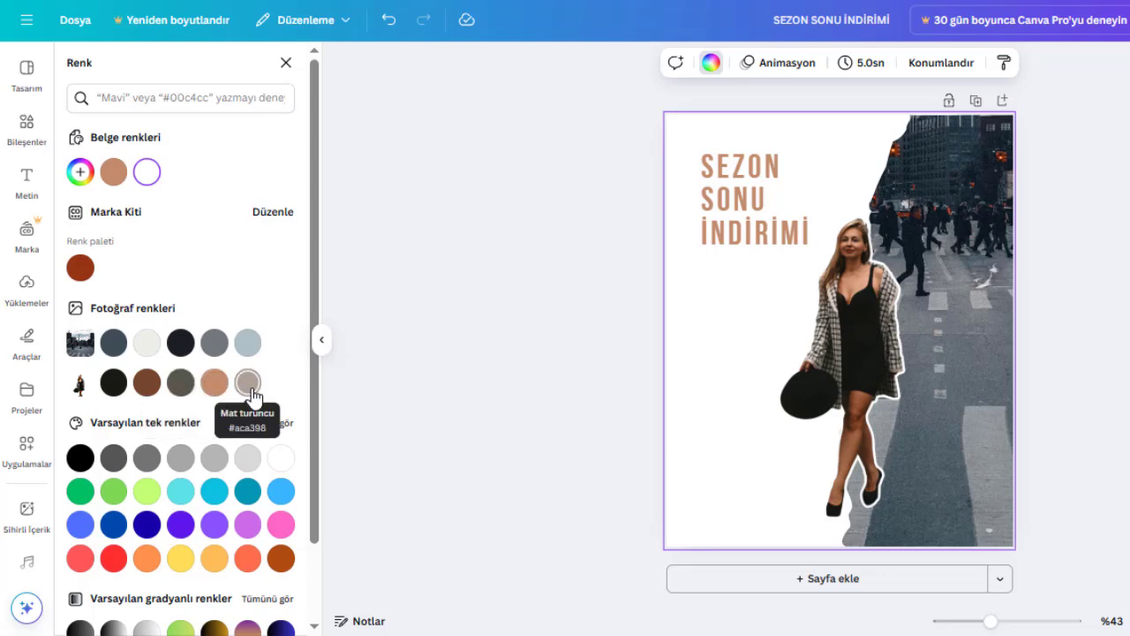
pyautogui.click(247, 382)
pyautogui.click(145, 352)
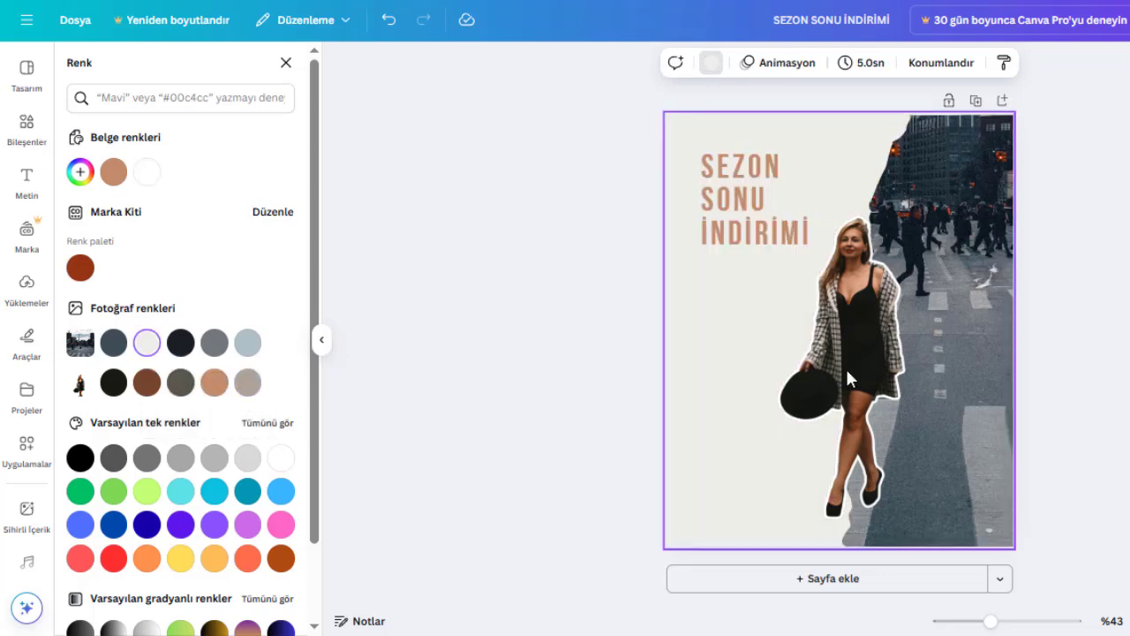
pyautogui.click(1100, 345)
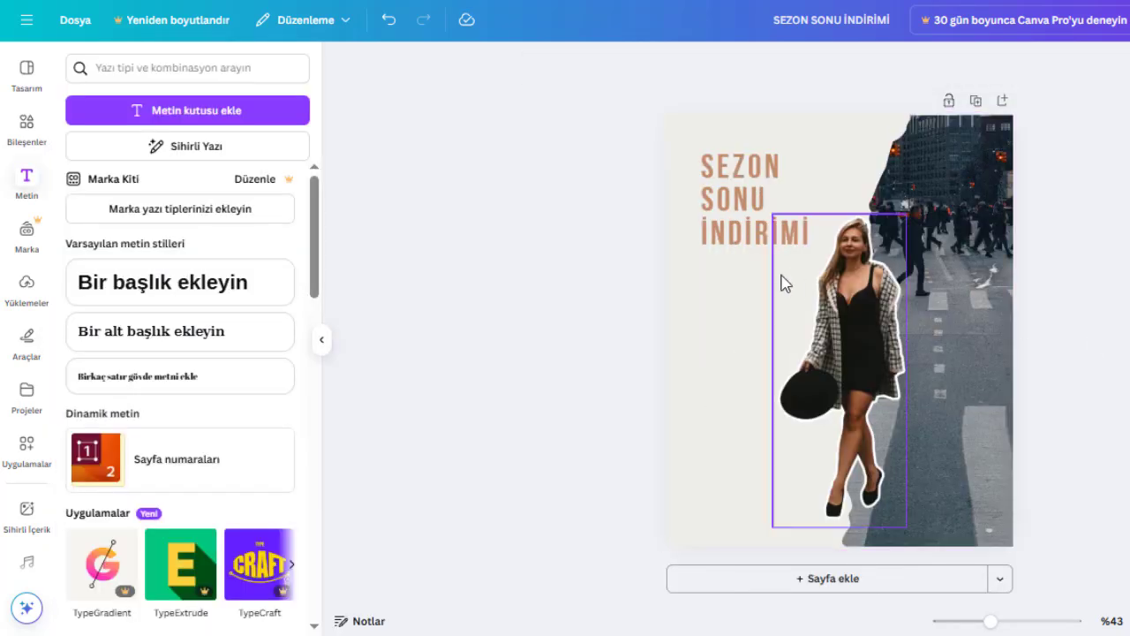
# Duplicate the heading directly below the original and replace the copy's text with "%70'E VARAN" on two lines.
pyautogui.click(752, 223)
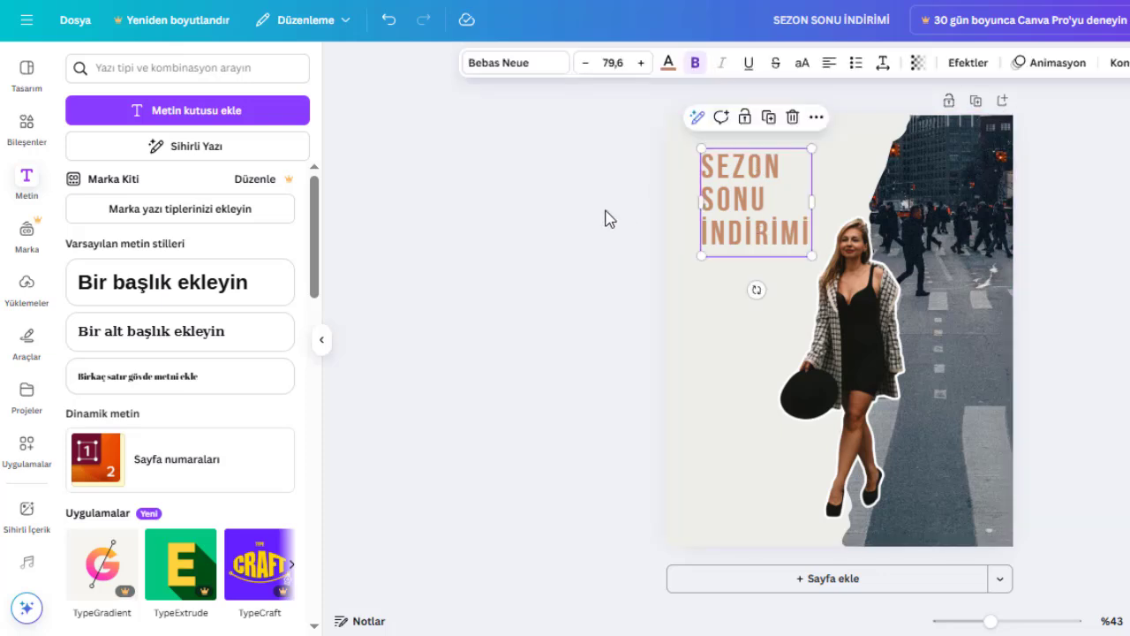
pyautogui.moveTo(692, 223); pyautogui.dragTo(753, 335)
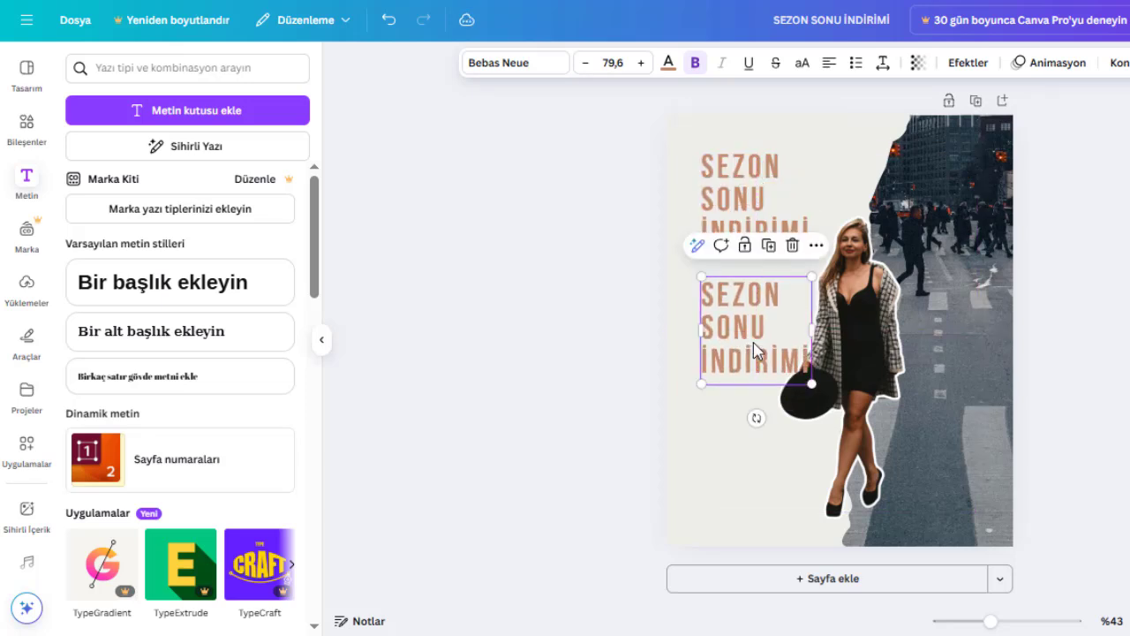
pyautogui.doubleClick(755, 351)
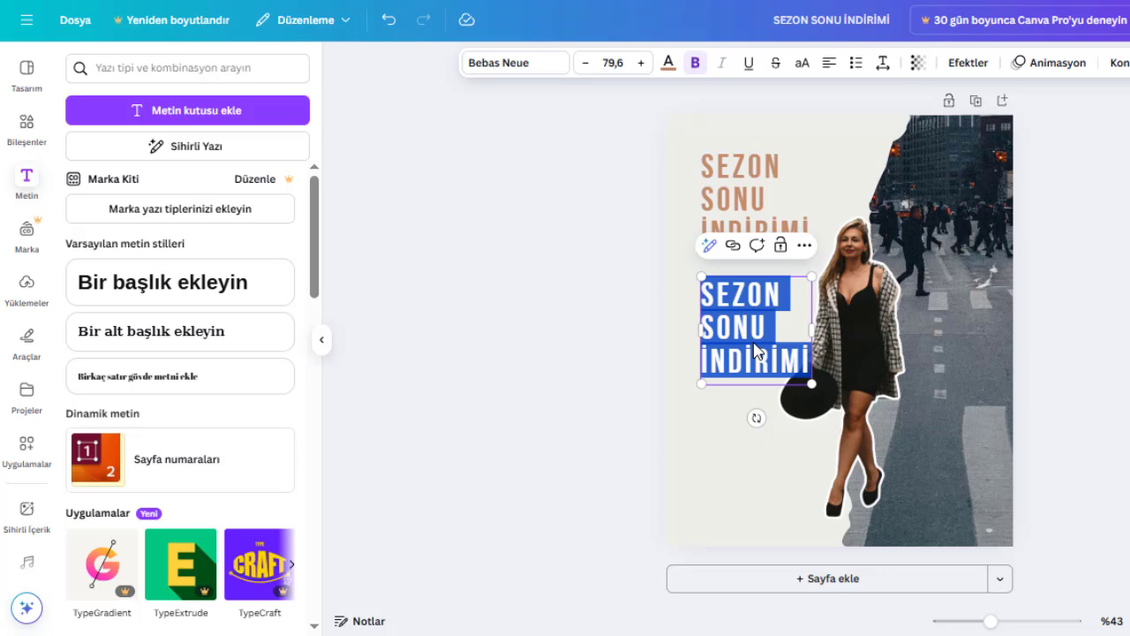
pyautogui.write("%70'")
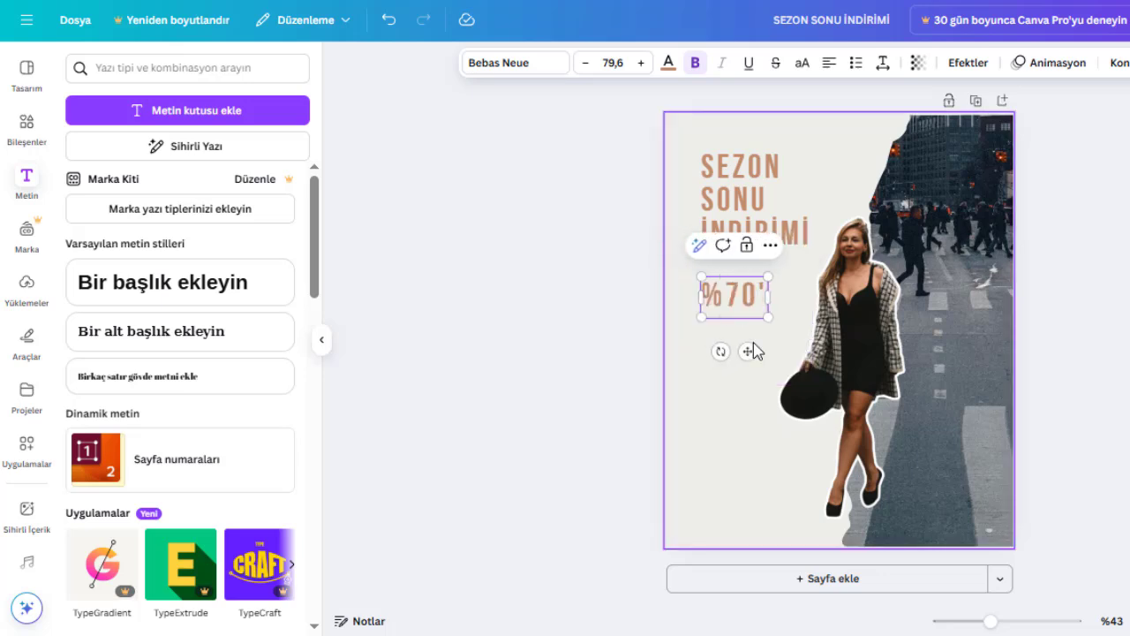
pyautogui.write('E')
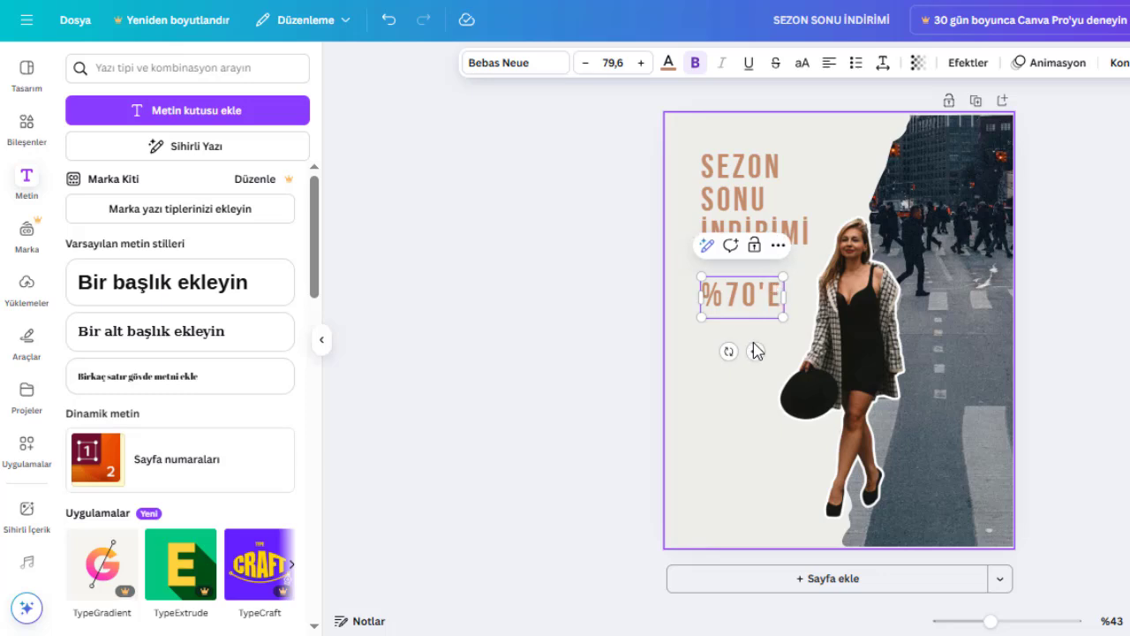
pyautogui.press('Return')
pyautogui.write('VARAN')
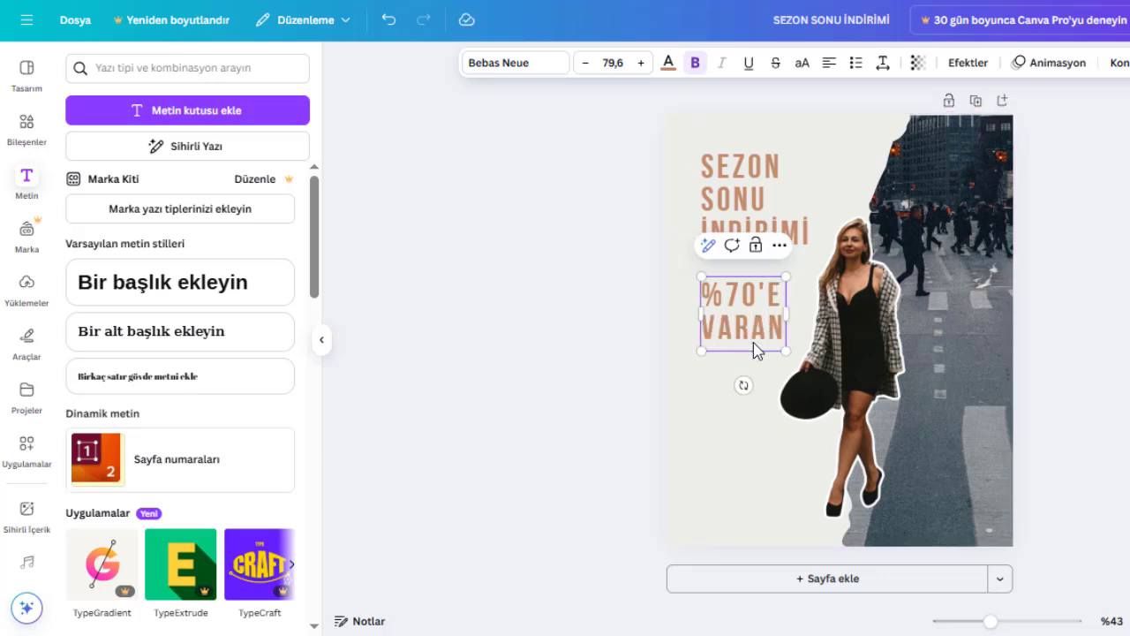
pyautogui.click(676, 345)
# Set the "%70'E VARAN" text in Cinzel at size 50,3 and keep only "%70" bold.
pyautogui.click(760, 310)
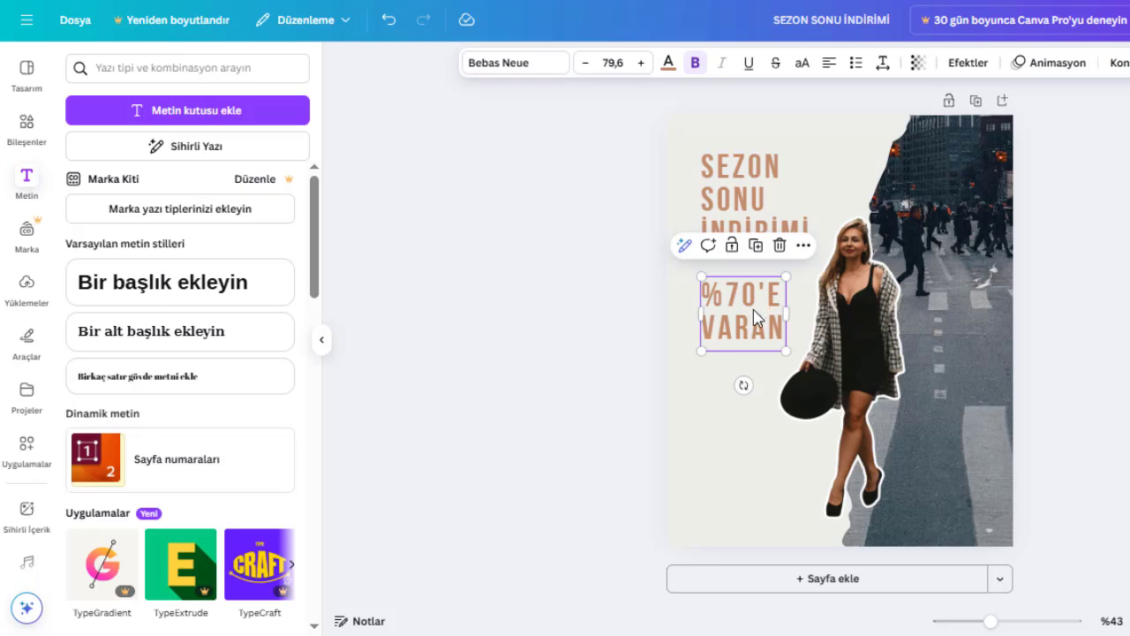
pyautogui.click(515, 63)
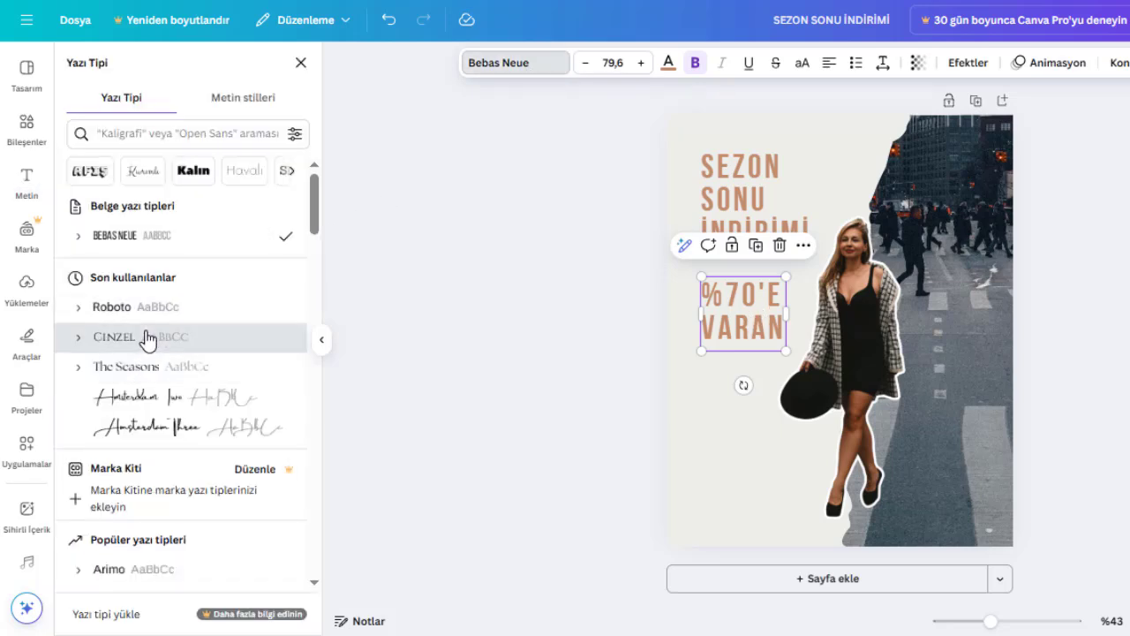
pyautogui.click(145, 336)
pyautogui.moveTo(841, 279); pyautogui.dragTo(786, 330)
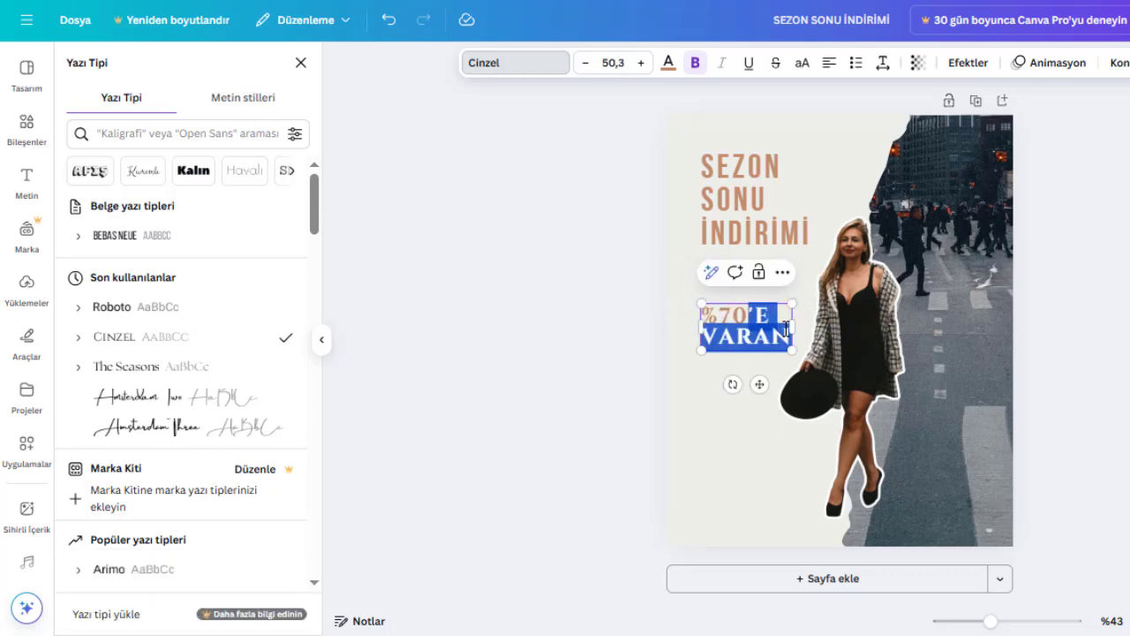
pyautogui.click(697, 63)
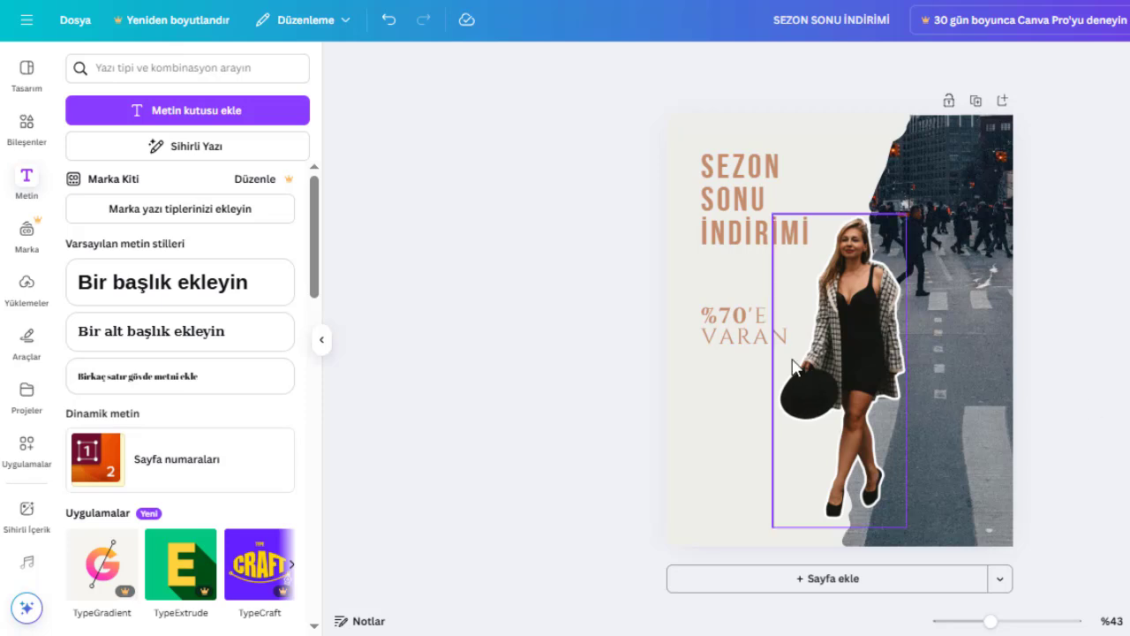
# Nudge the "%70'E VARAN" text slightly lower, keeping it aligned with the heading's left edge.
pyautogui.scroll(3, 746, 335)
pyautogui.moveTo(743, 329); pyautogui.dragTo(746, 336)
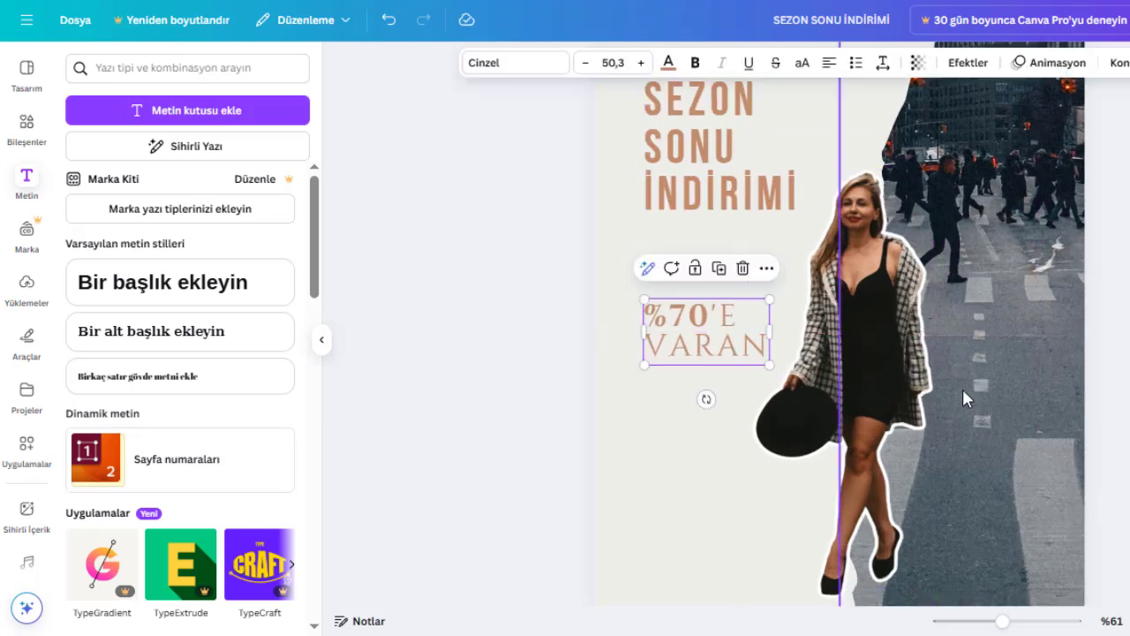
pyautogui.press('Escape')
pyautogui.scroll(-2, 839, 339)
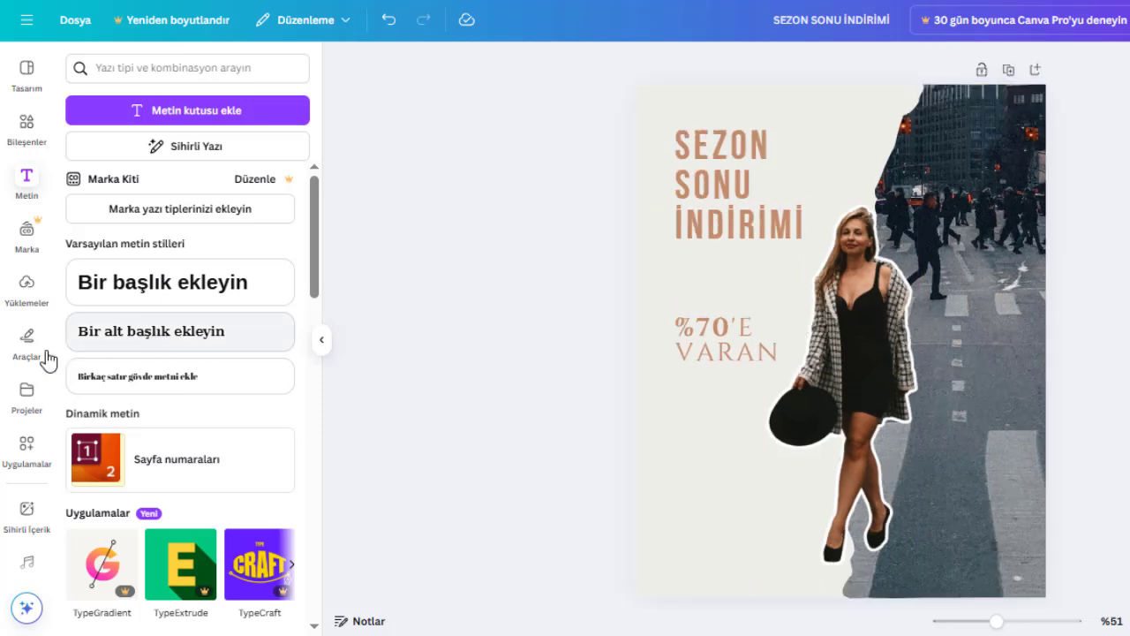
pyautogui.click(116, 348)
pyautogui.press('BackSpace')
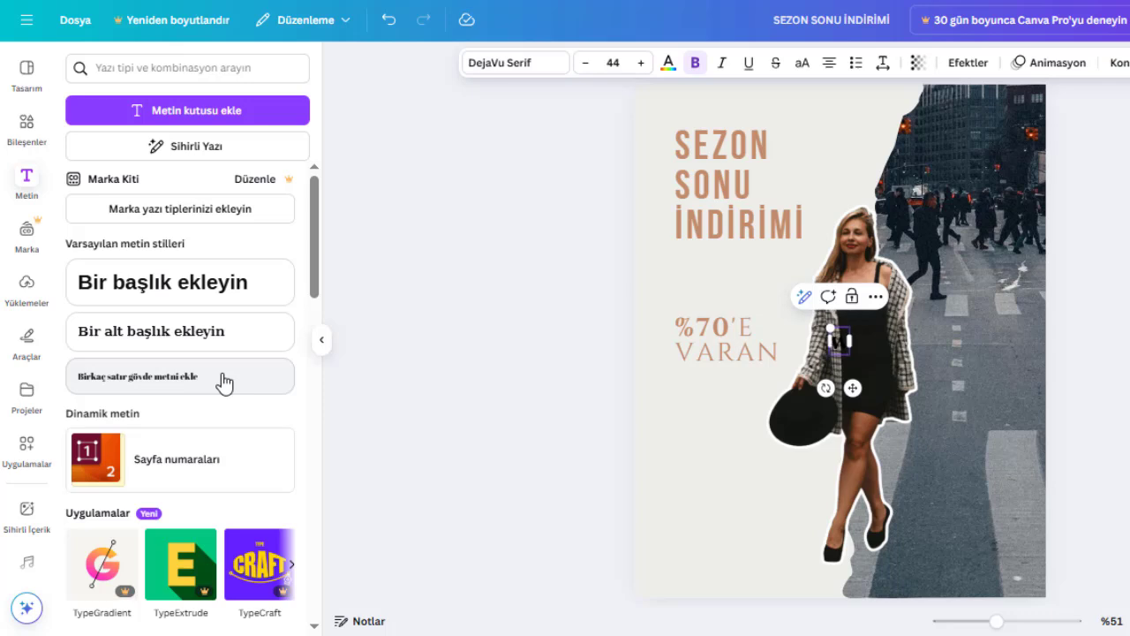
pyautogui.write('www.w')
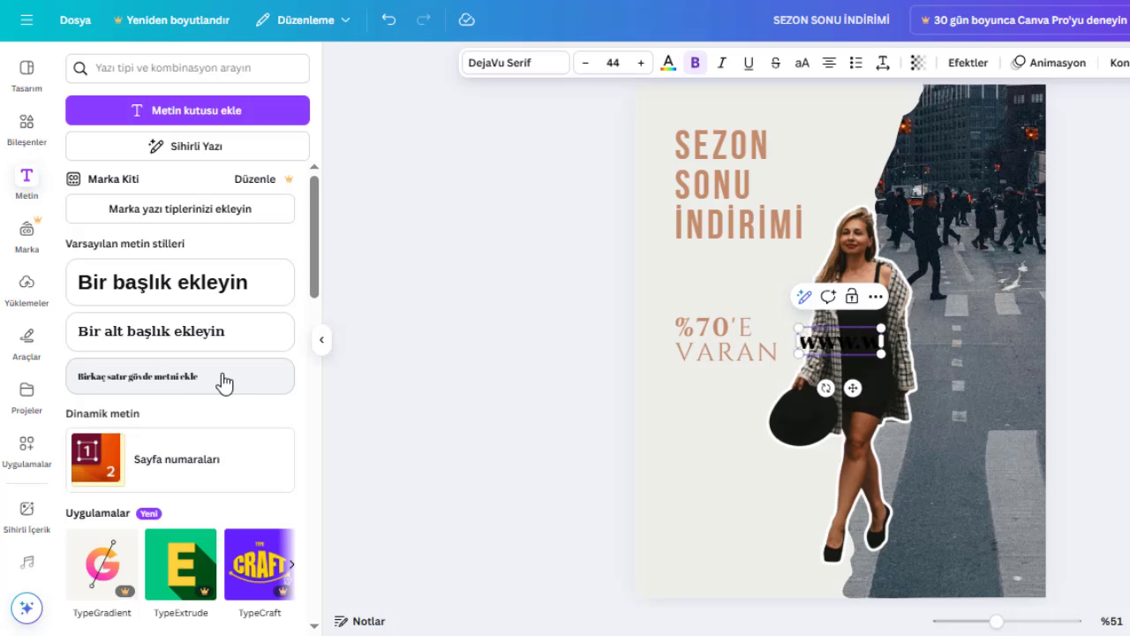
pyautogui.write('e')
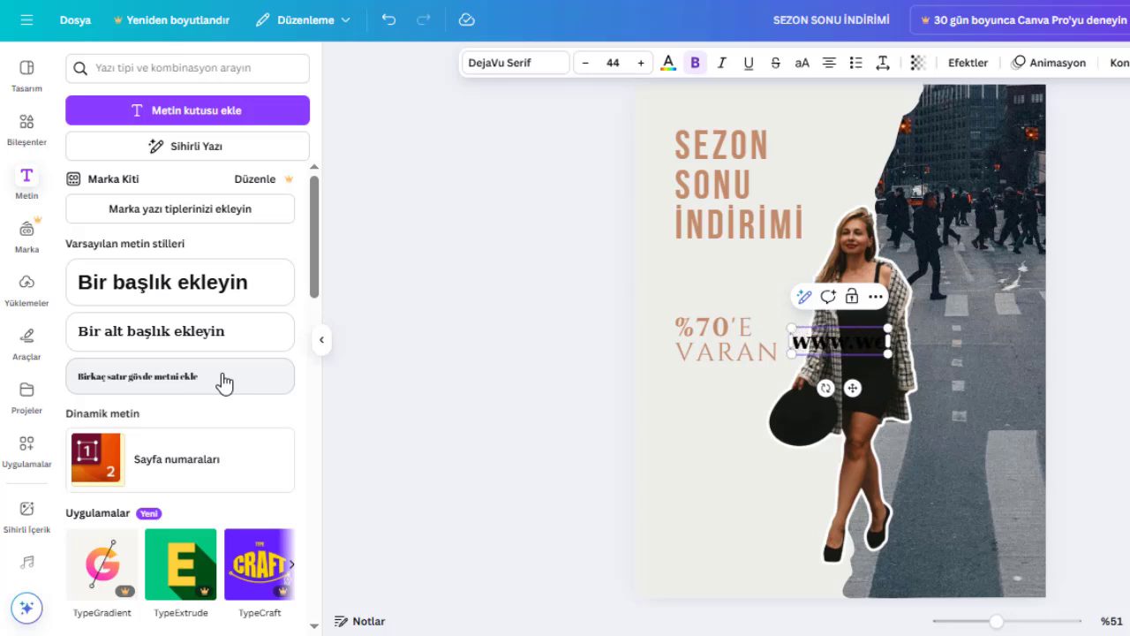
pyautogui.write('blite.com')
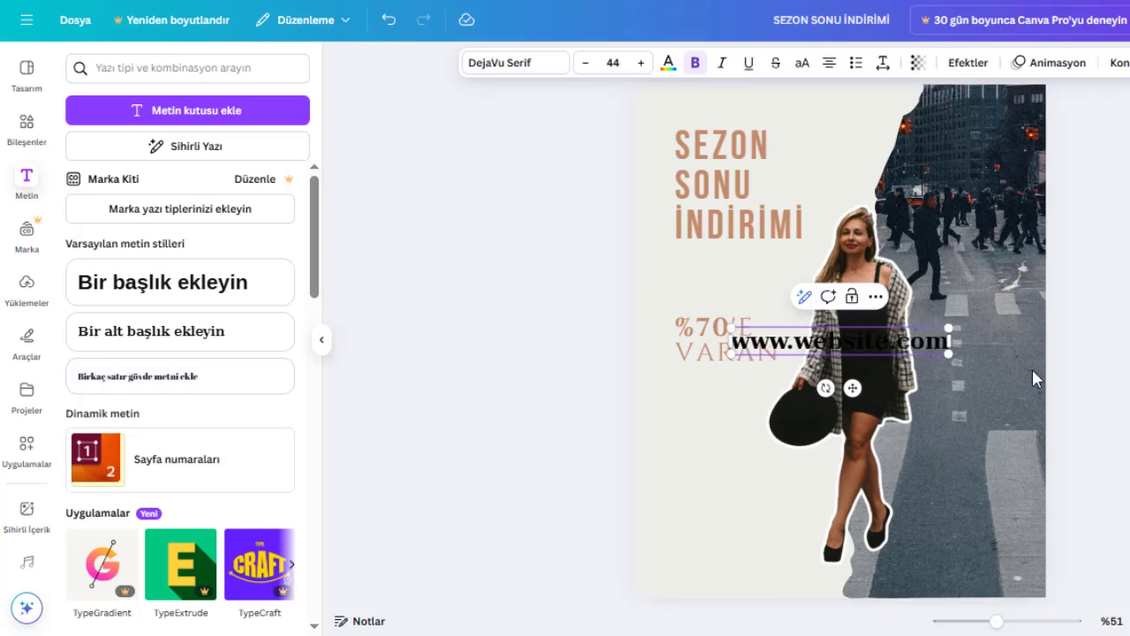
pyautogui.moveTo(846, 345); pyautogui.dragTo(790, 548)
pyautogui.moveTo(893, 531); pyautogui.dragTo(797, 539)
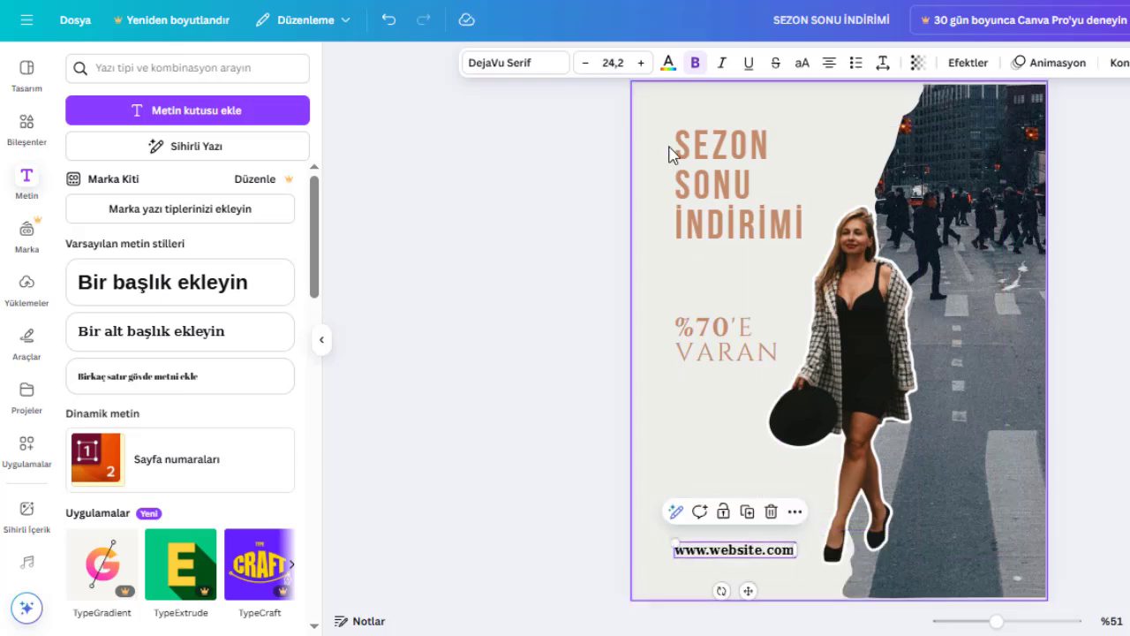
# Recolor the website address with the dark slate blue sampled from the street photo.
pyautogui.click(669, 64)
pyautogui.click(253, 360)
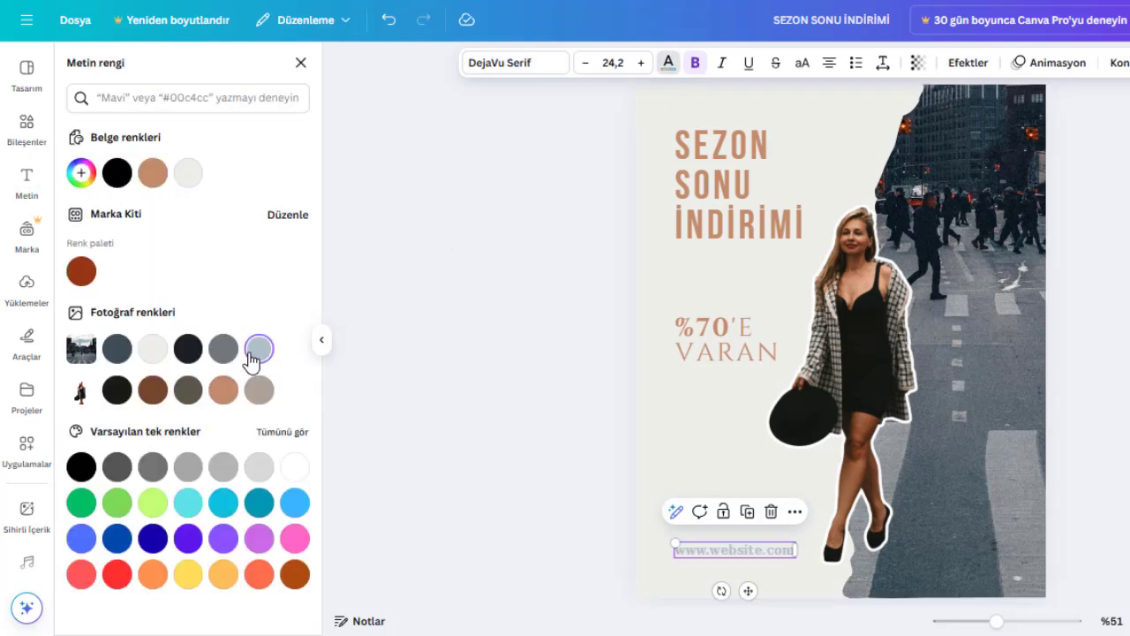
pyautogui.click(225, 351)
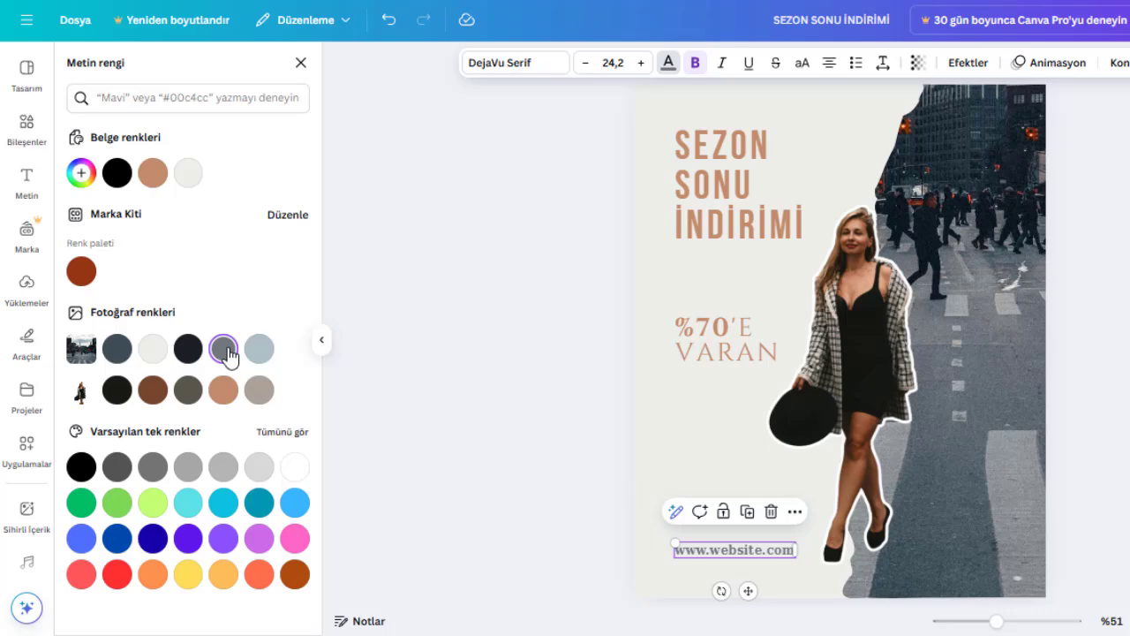
pyautogui.click(117, 348)
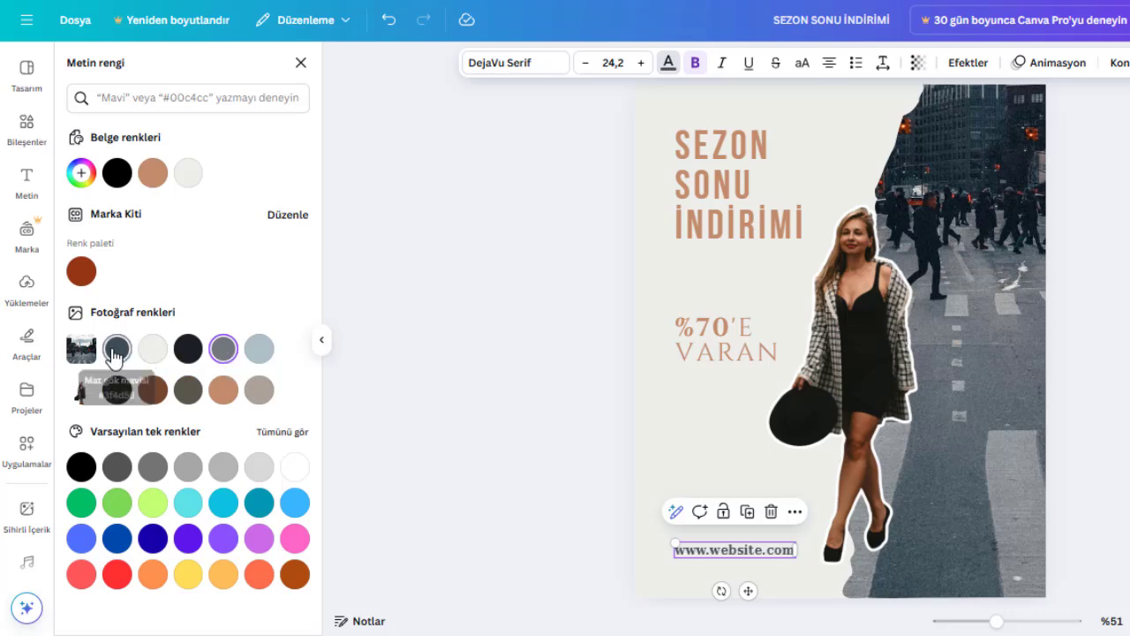
pyautogui.click(1087, 517)
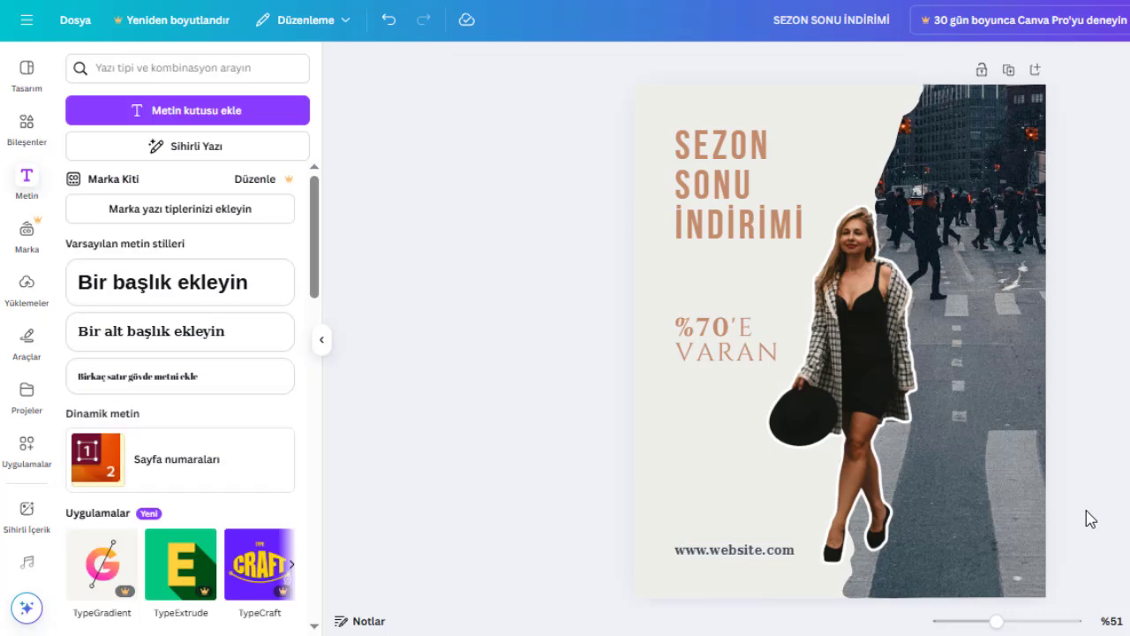
# Change the website address's font to Arimo.
pyautogui.click(759, 556)
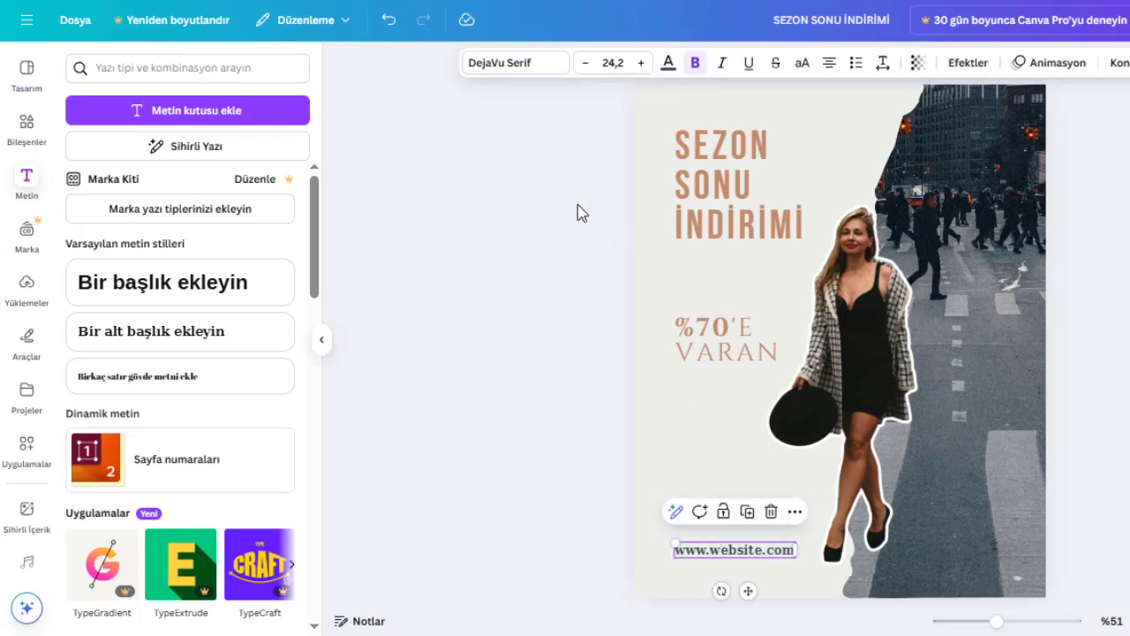
pyautogui.click(514, 63)
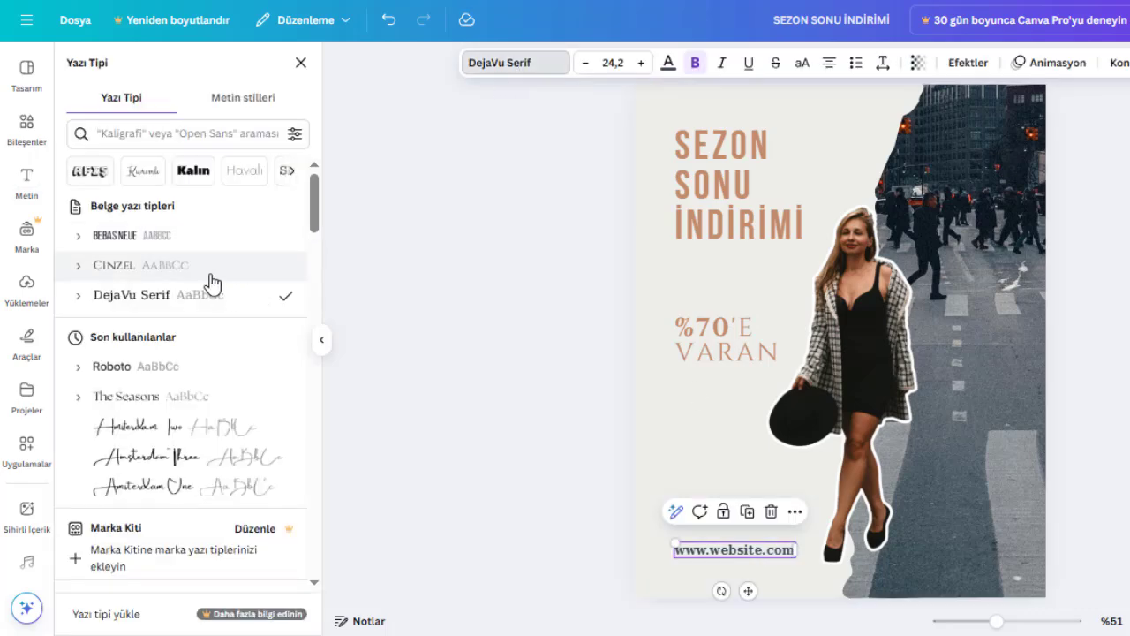
pyautogui.scroll(-5, 152, 297)
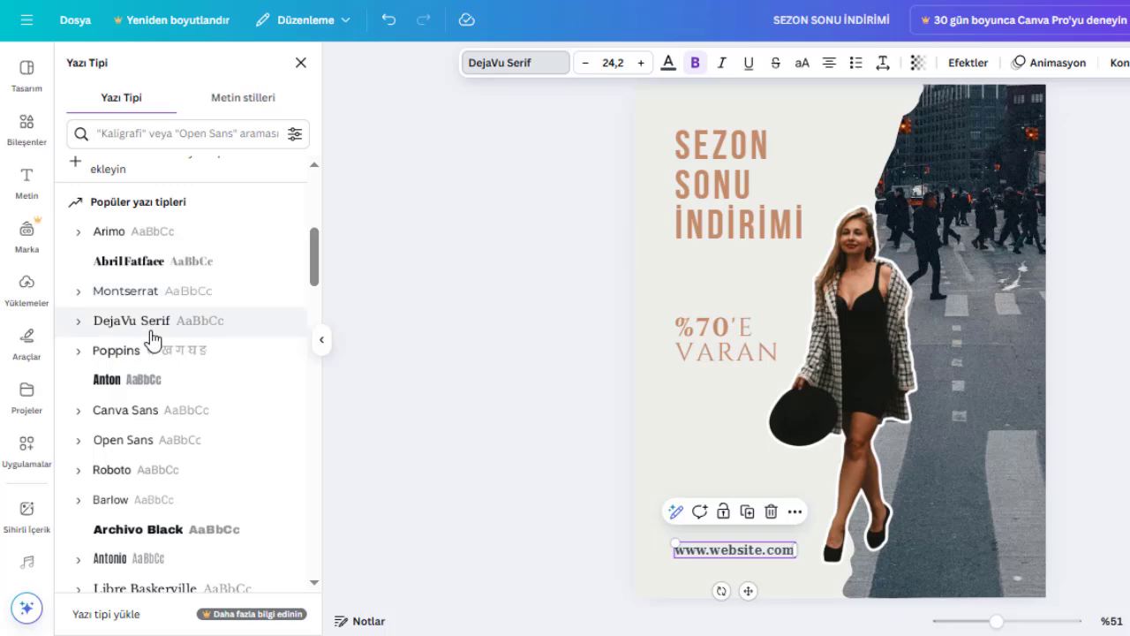
pyautogui.click(151, 232)
pyautogui.click(1111, 441)
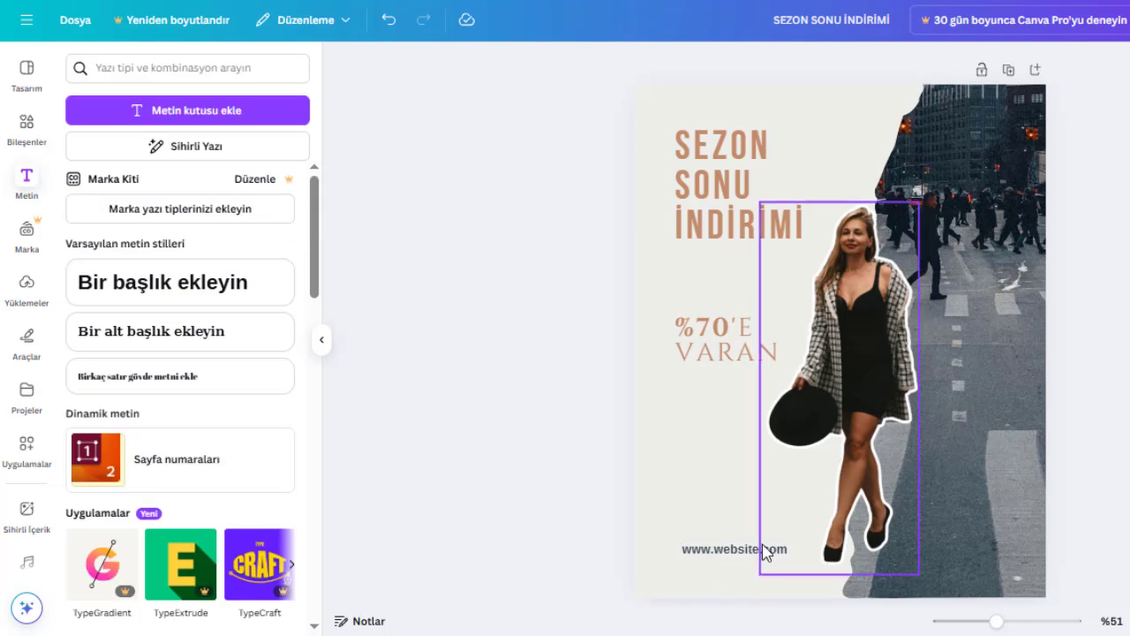
# Duplicate the website address, place the copy above the original and change its text to "Şimdi Al".
pyautogui.click(753, 549)
pyautogui.moveTo(753, 549); pyautogui.dragTo(753, 477)
pyautogui.hotkey('ctrl', 'd')
pyautogui.doubleClick(754, 478)
pyautogui.write('Şimdi A')
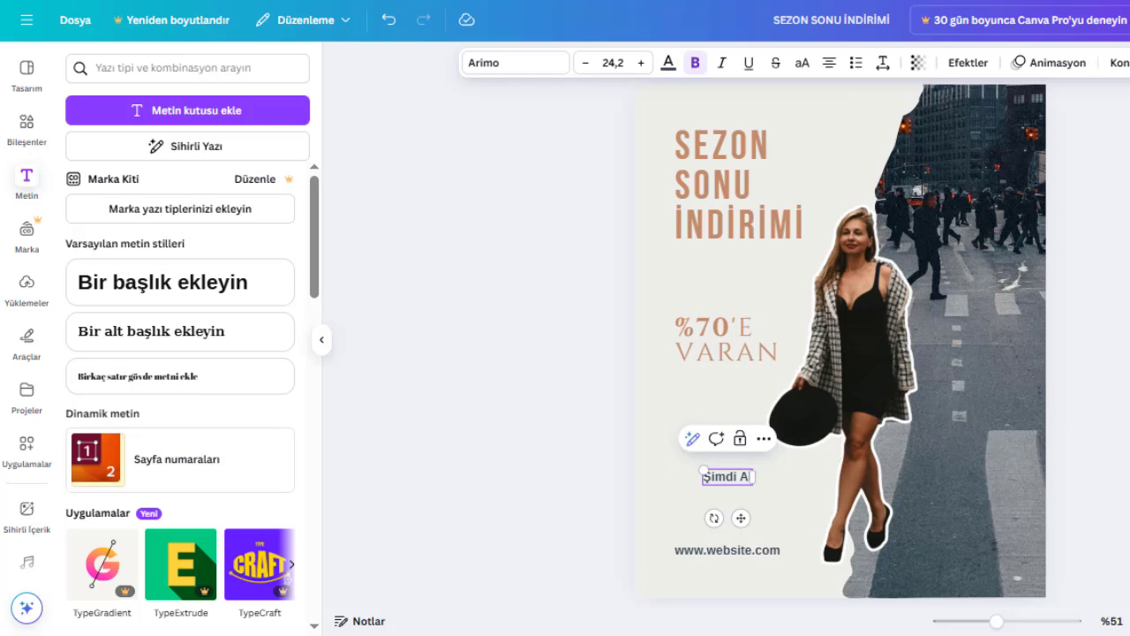
pyautogui.click(1001, 451)
# Add a rounded square below the "%70'E VARAN" text, aligned with its left edge, and flatten it into a pill-shaped button around "Şimdi Al".
pyautogui.click(30, 122)
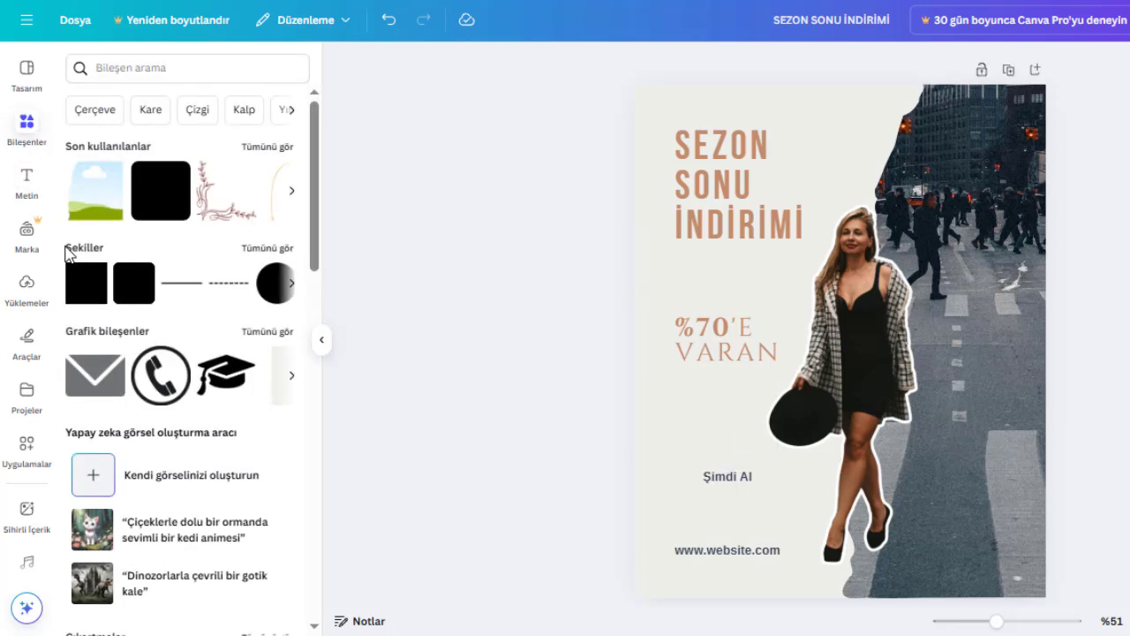
pyautogui.click(177, 227)
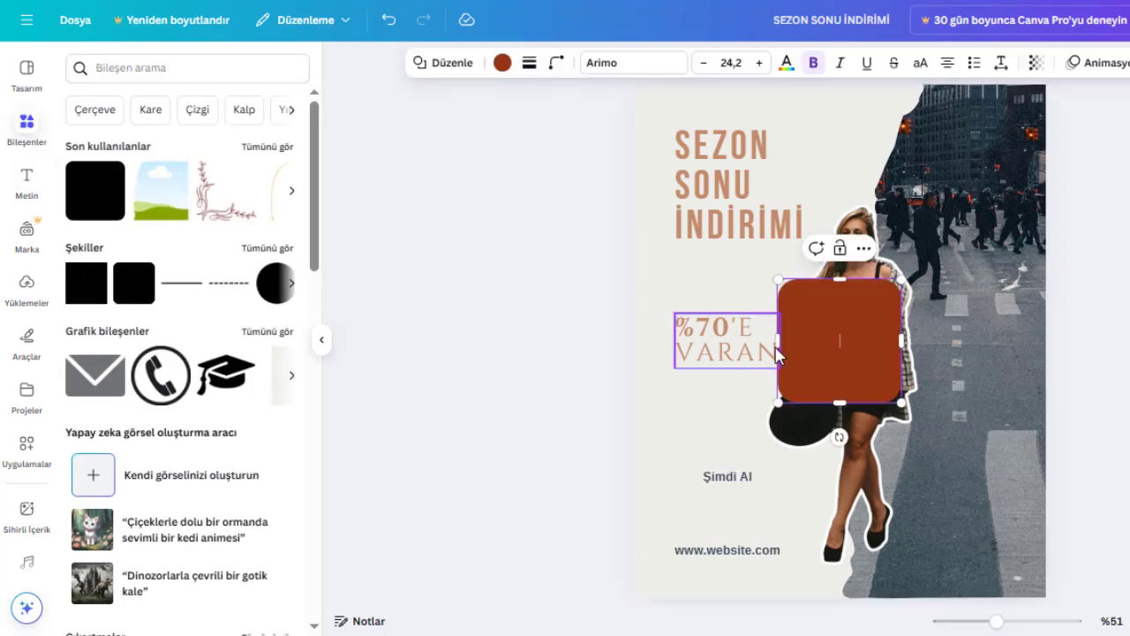
pyautogui.moveTo(851, 350); pyautogui.dragTo(725, 432)
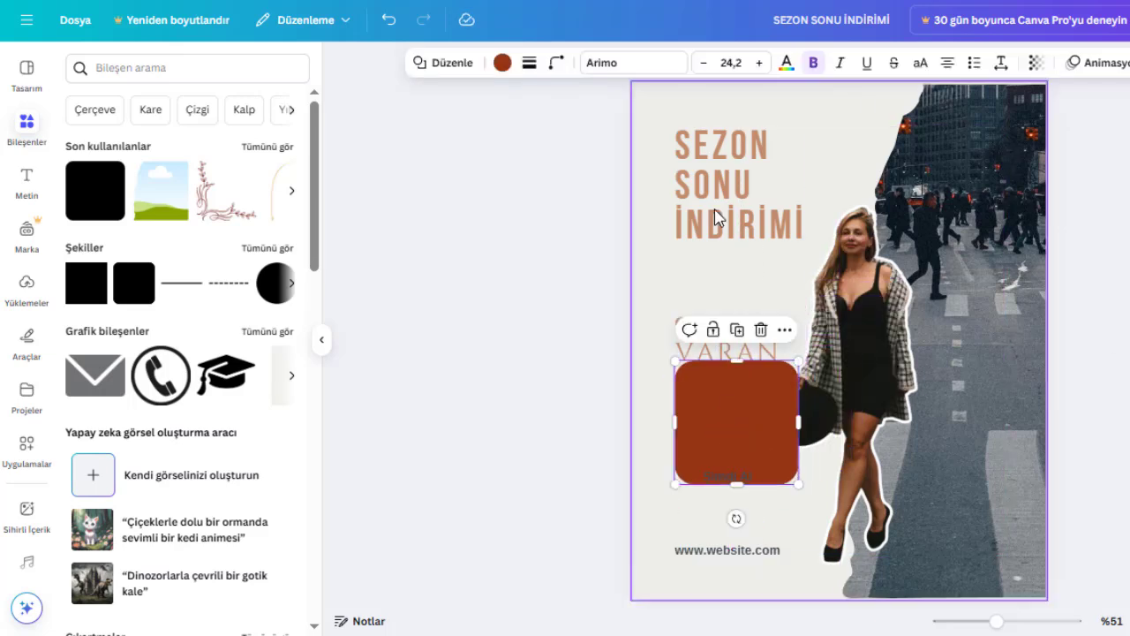
pyautogui.moveTo(739, 359); pyautogui.dragTo(735, 451)
# Enlarge the "Şimdi Al" text to size 38,3 and center it on the pill-shaped button.
pyautogui.doubleClick(738, 481)
pyautogui.click(789, 474)
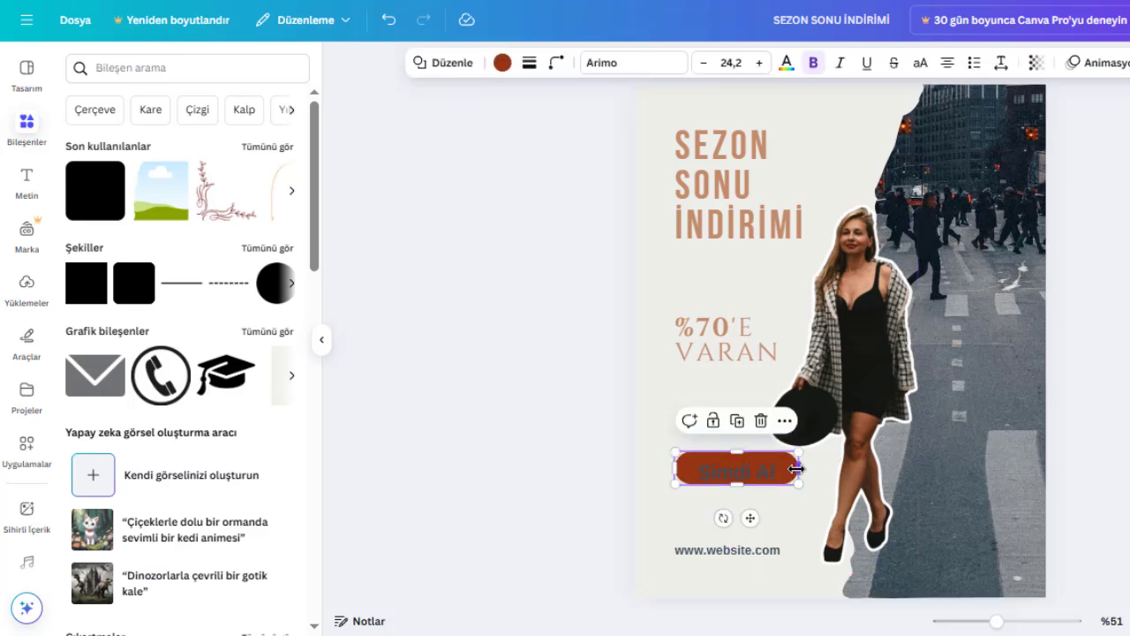
pyautogui.click(757, 479)
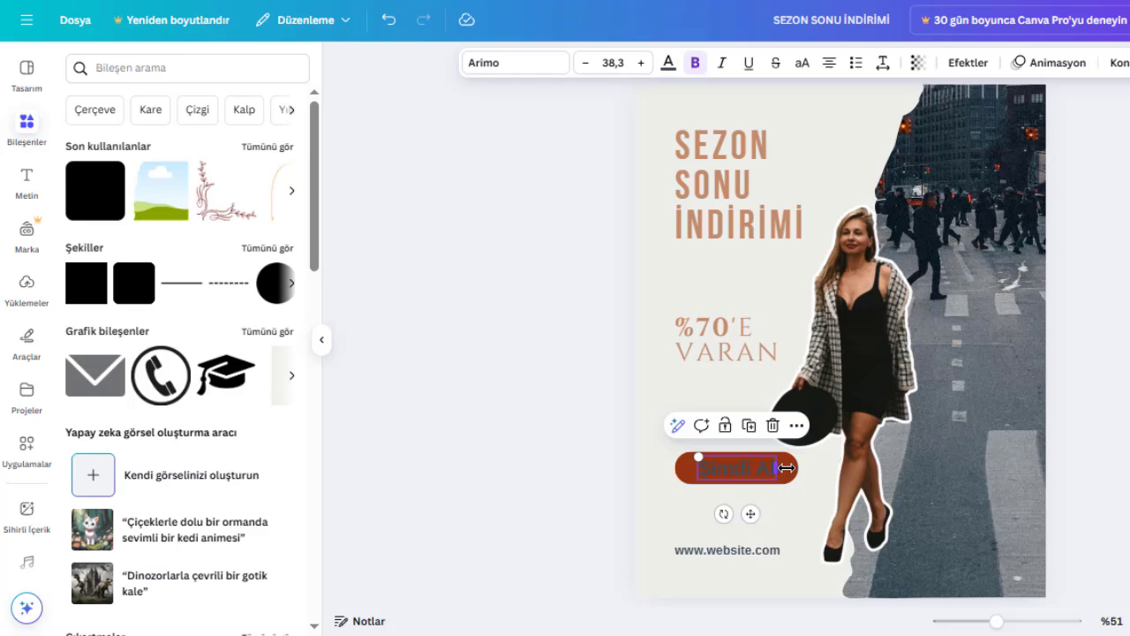
# Recolor the pill-shaped button with the light blue-gray sampled from the street photo.
pyautogui.click(786, 474)
pyautogui.click(502, 62)
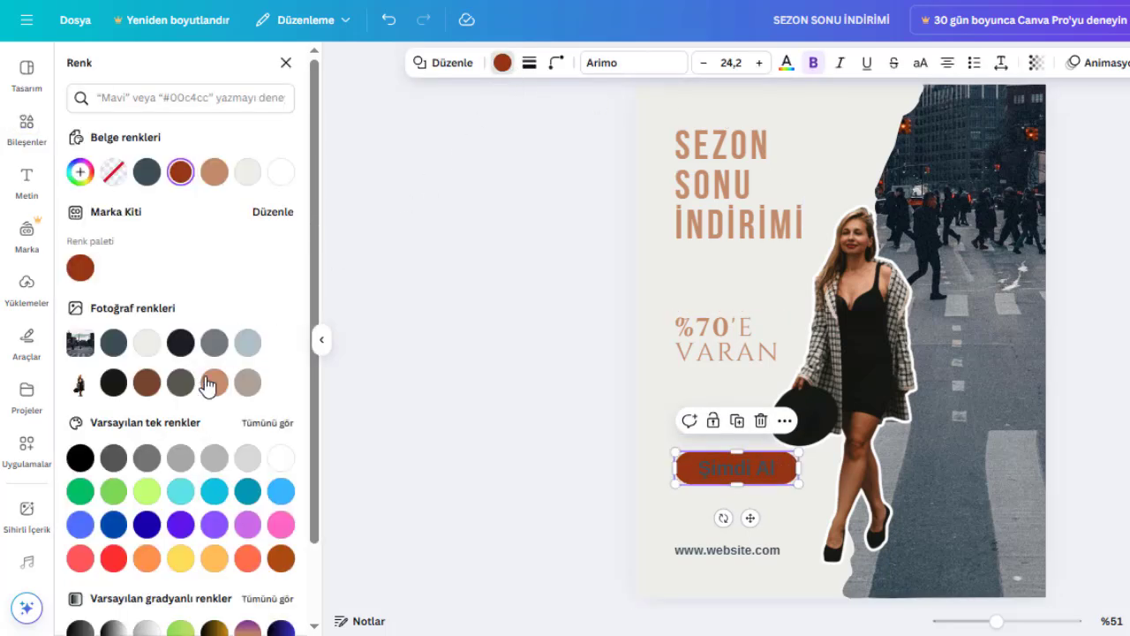
pyautogui.click(247, 343)
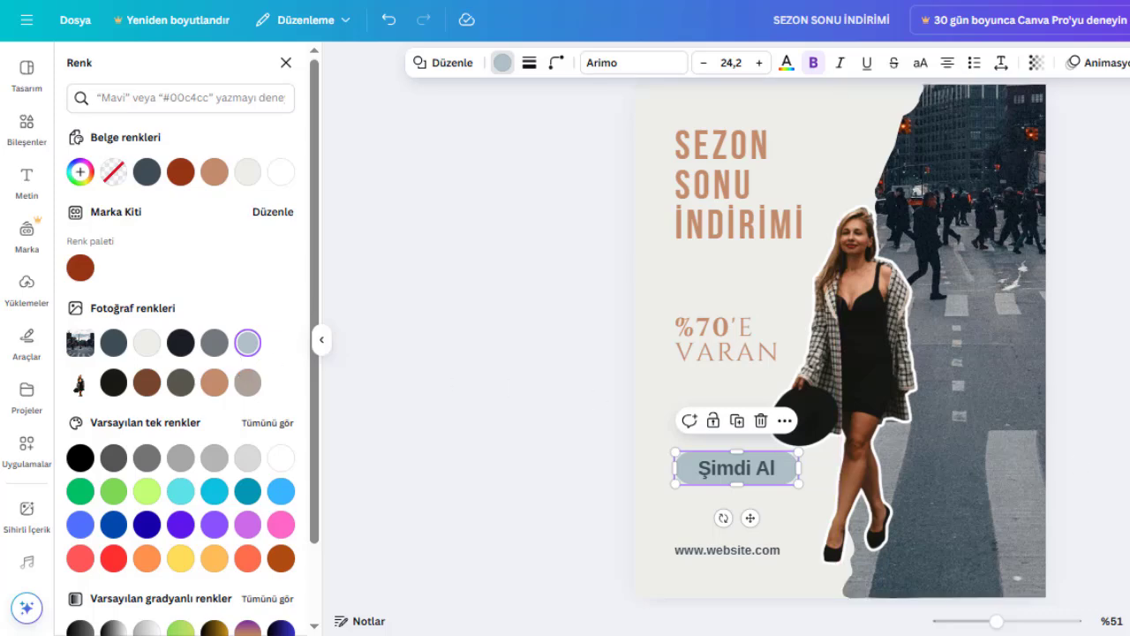
pyautogui.click(1092, 474)
# Group the "Şimdi Al" text with its button shape and scale the group down, keeping it aligned with the heading's left edge.
pyautogui.click(742, 480)
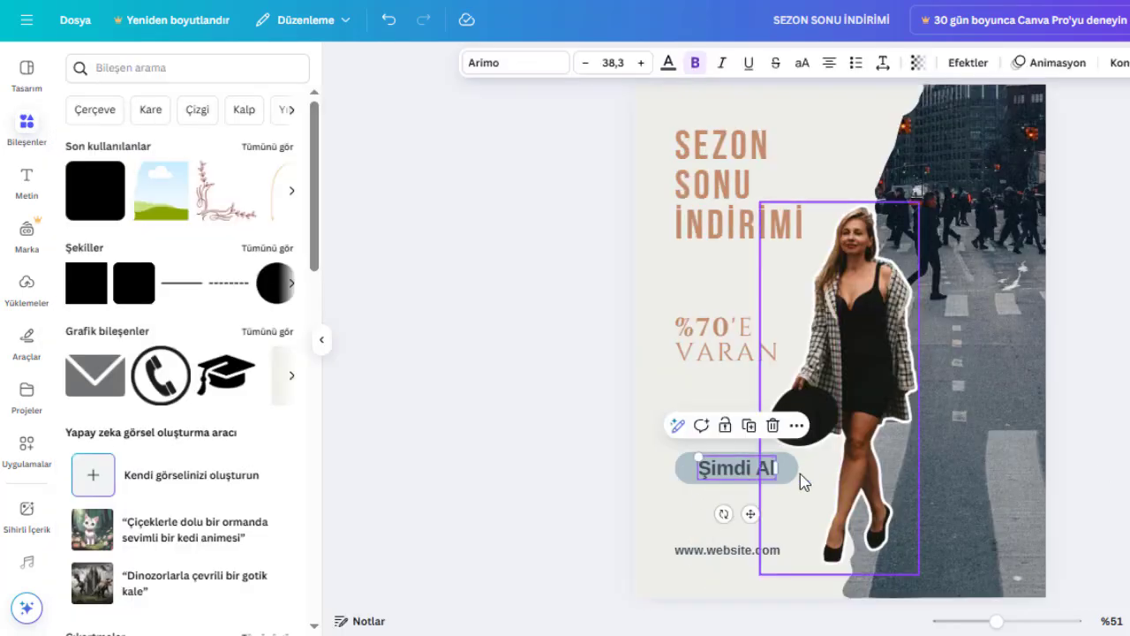
pyautogui.keyDown('shift'); pyautogui.click(789, 482); pyautogui.keyUp('shift')
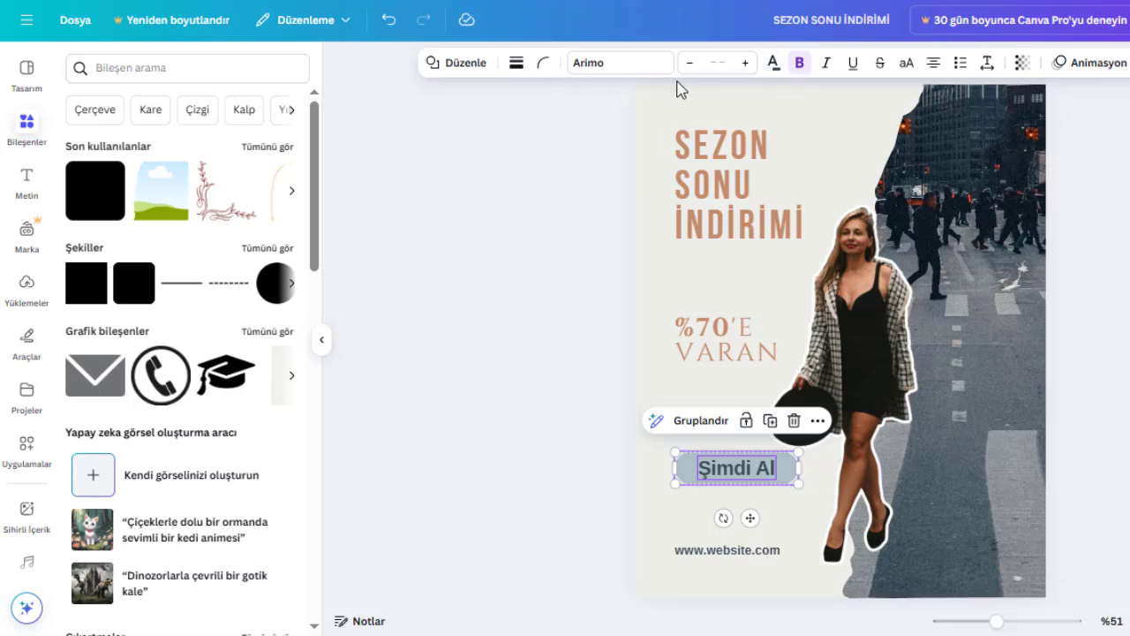
pyautogui.click(698, 421)
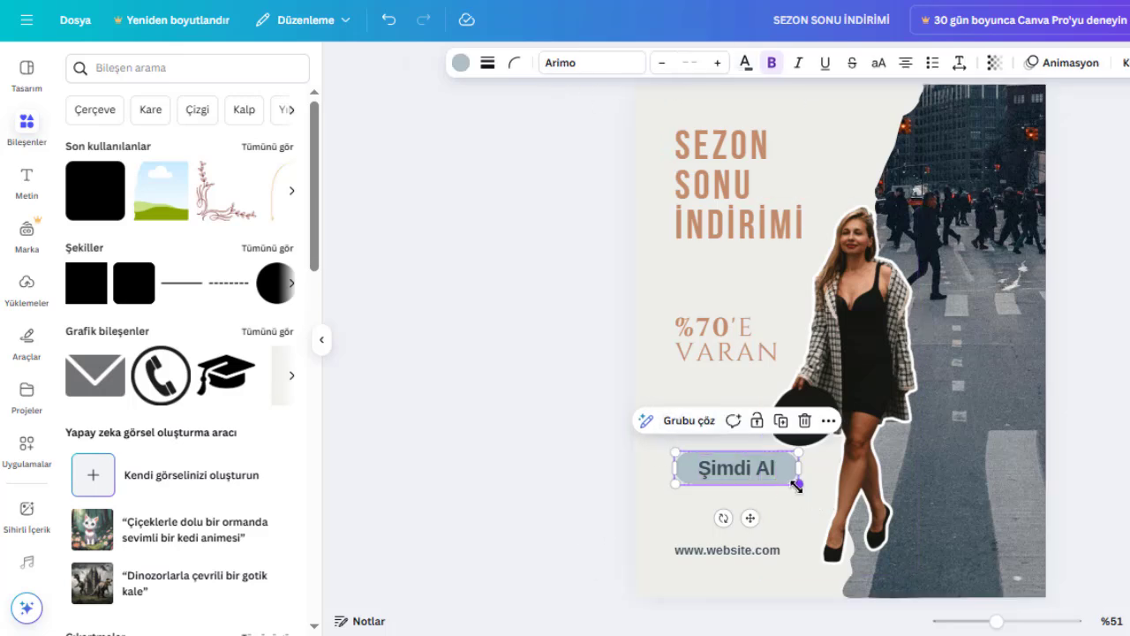
pyautogui.moveTo(798, 482); pyautogui.dragTo(713, 458)
pyautogui.click(1076, 505)
pyautogui.click(1115, 481)
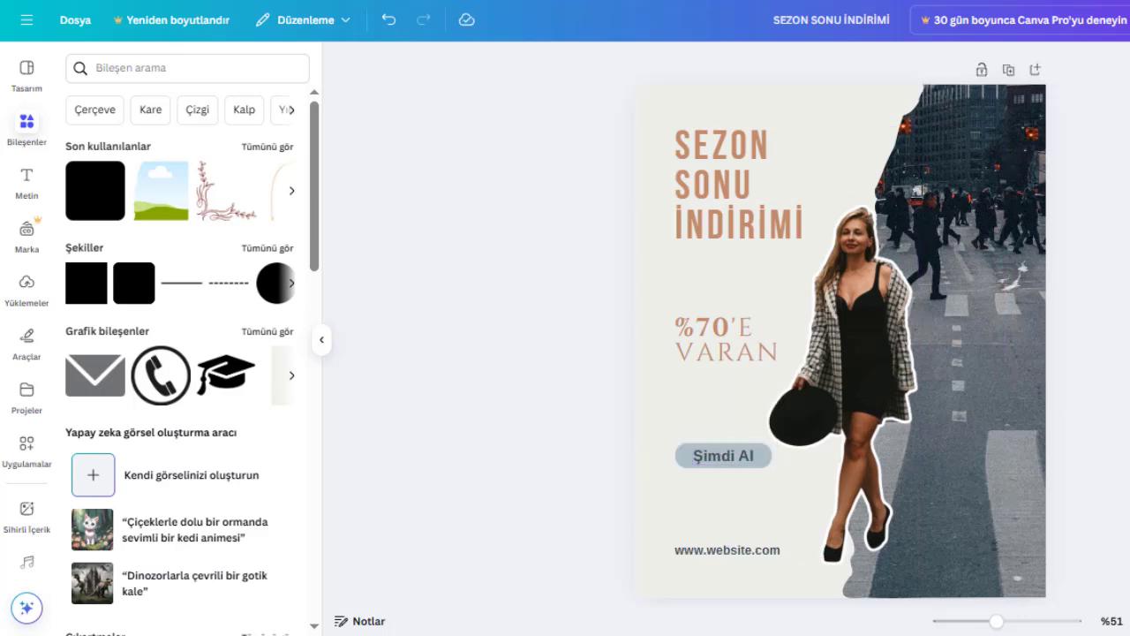